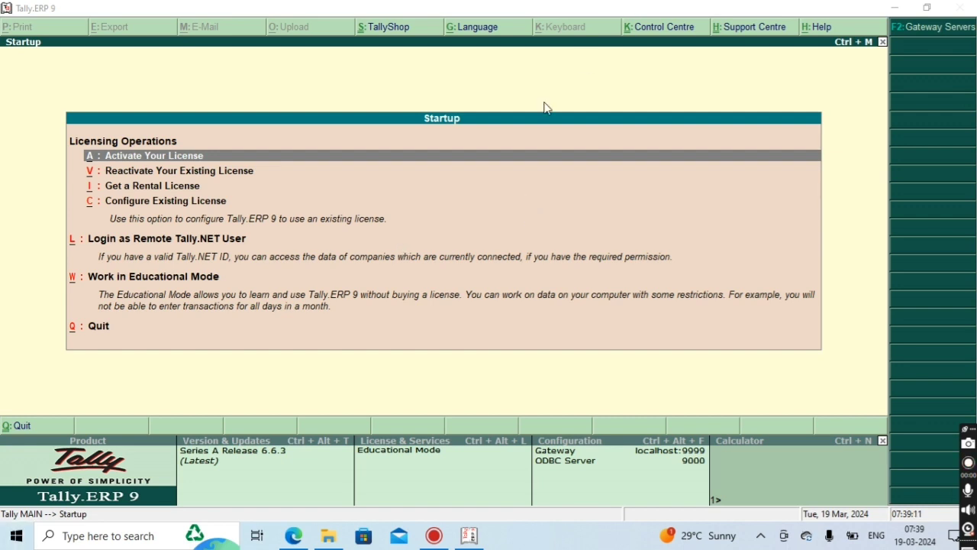
# - Start working in Educational Mode and load the Gateway of Tally for the company
pyautogui.press('Down')
pyautogui.press('Down')
pyautogui.press('Down')
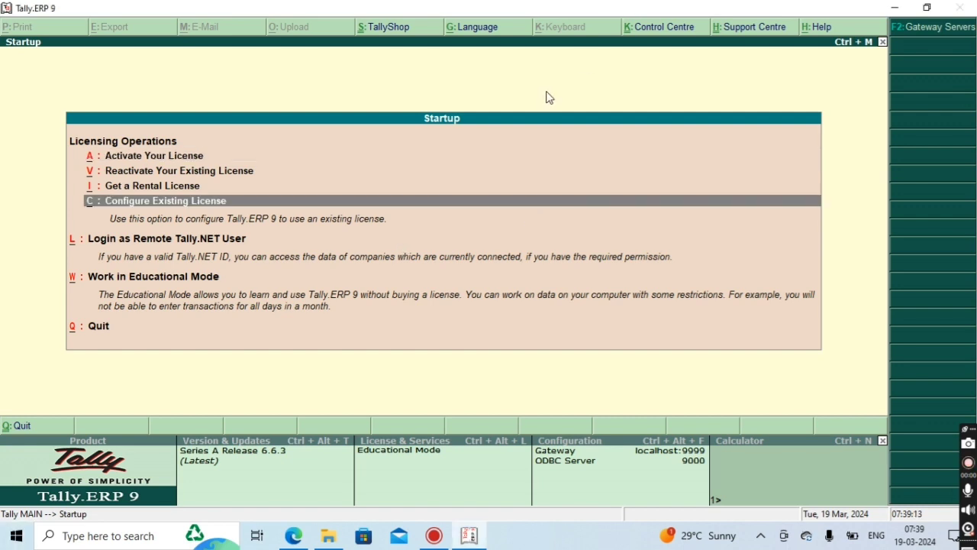
pyautogui.press('Down')
pyautogui.press('Down')
pyautogui.press('Return')
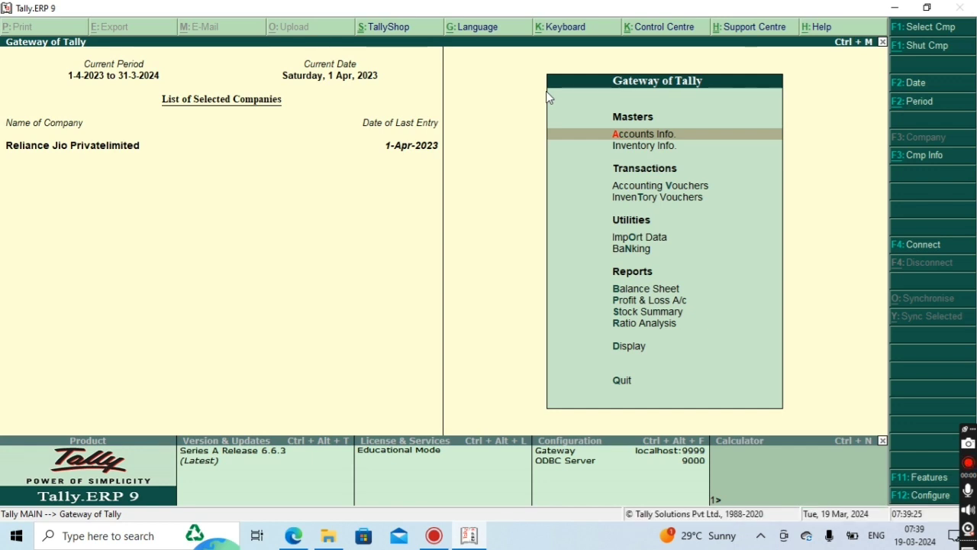
# - Open the Receipt voucher type for alteration from the accounts masters
pyautogui.press('Return')
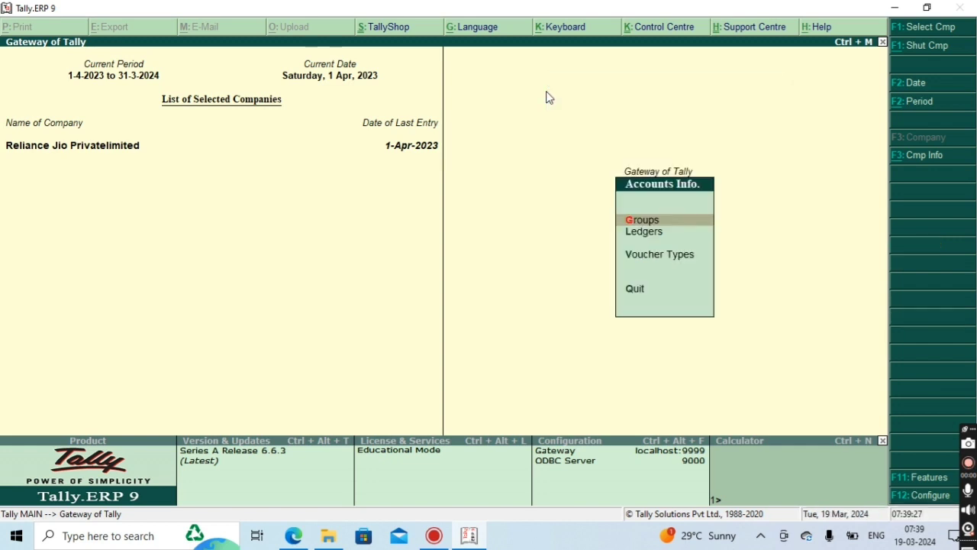
pyautogui.press('Down')
pyautogui.press('Down')
pyautogui.press('Down')
pyautogui.press('Down')
pyautogui.press('Down')
pyautogui.press('Down')
pyautogui.press('Return')
pyautogui.press('Down')
pyautogui.press('Down')
pyautogui.press('Up')
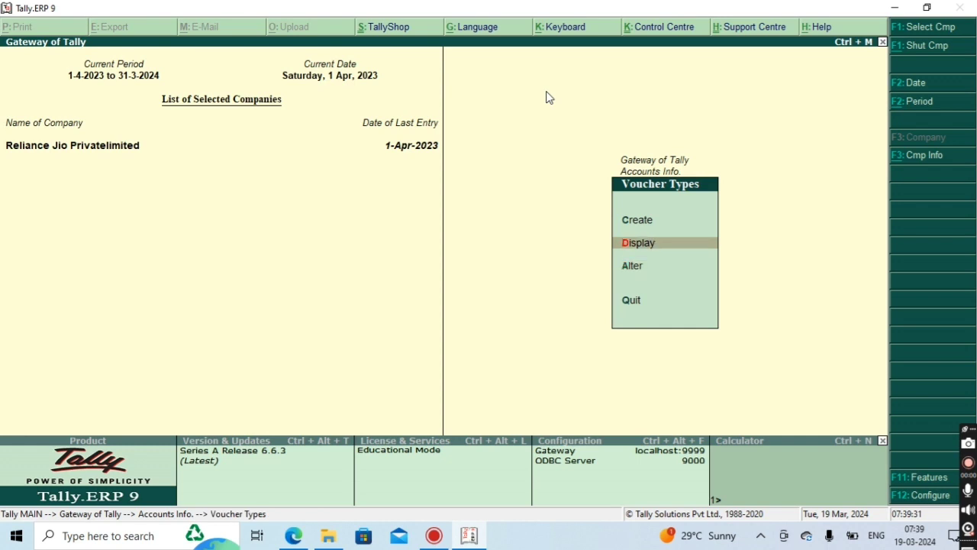
pyautogui.press('Down')
pyautogui.press('Return')
pyautogui.write('Re')
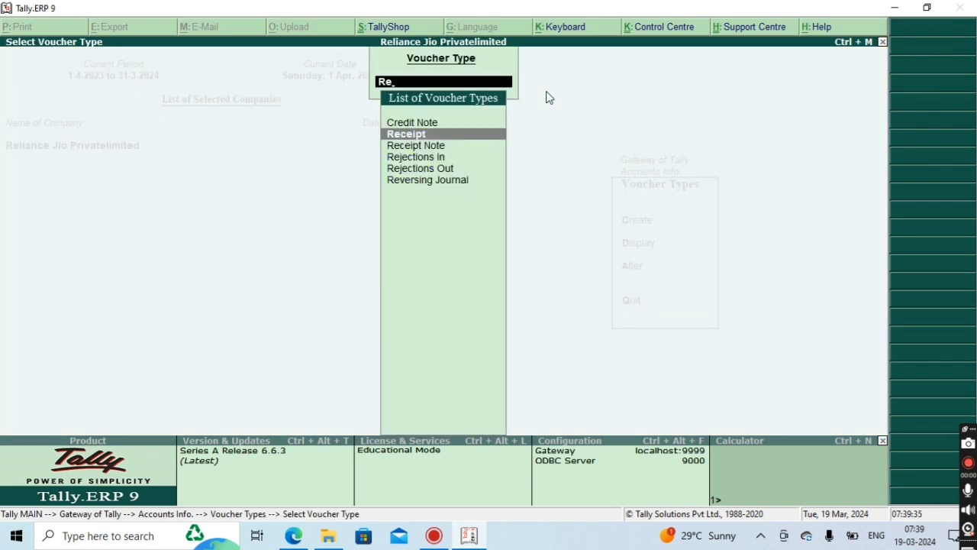
pyautogui.press('Return')
# - Set the Receipt voucher type's numbering method to Automatic (Manual Override)
pyautogui.press('Return')
pyautogui.press('Return')
pyautogui.press('Return')
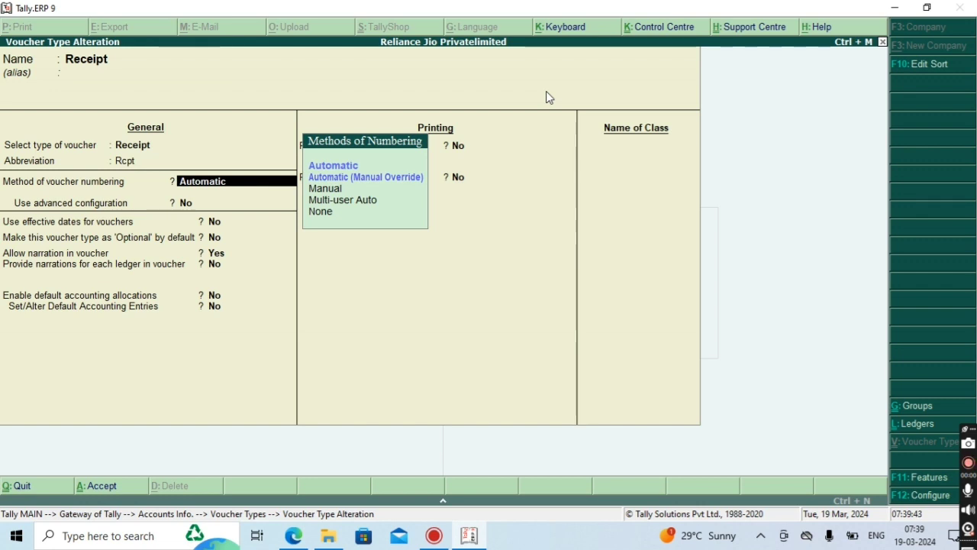
pyautogui.press('Down')
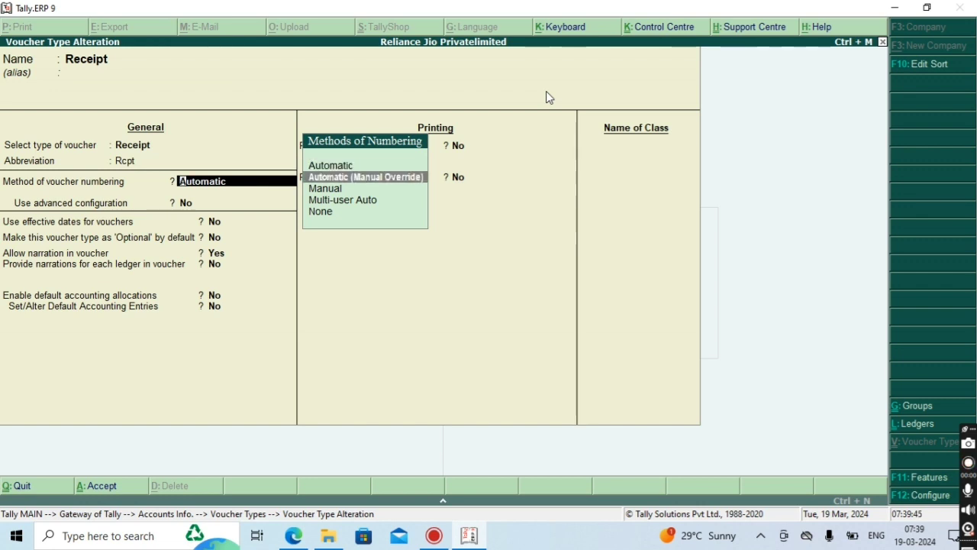
pyautogui.press('Return')
# - Keep the remaining Receipt voucher type settings, save the alteration and return to the Gateway of Tally
pyautogui.press('Return')
pyautogui.press('Return')
pyautogui.press('Return')
pyautogui.press('Return')
pyautogui.press('Return')
pyautogui.press('Return')
pyautogui.press('Return')
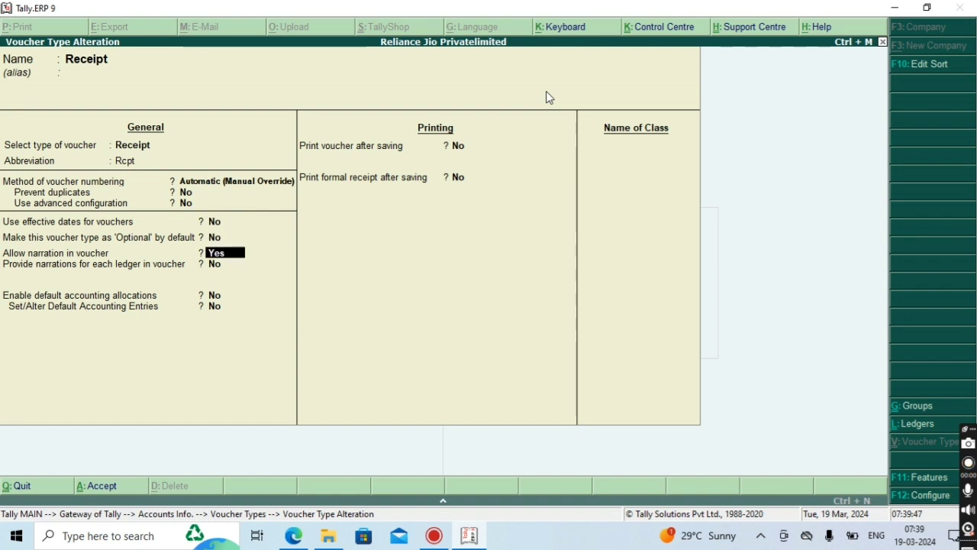
pyautogui.press('Return')
pyautogui.press('Return')
pyautogui.press('Return')
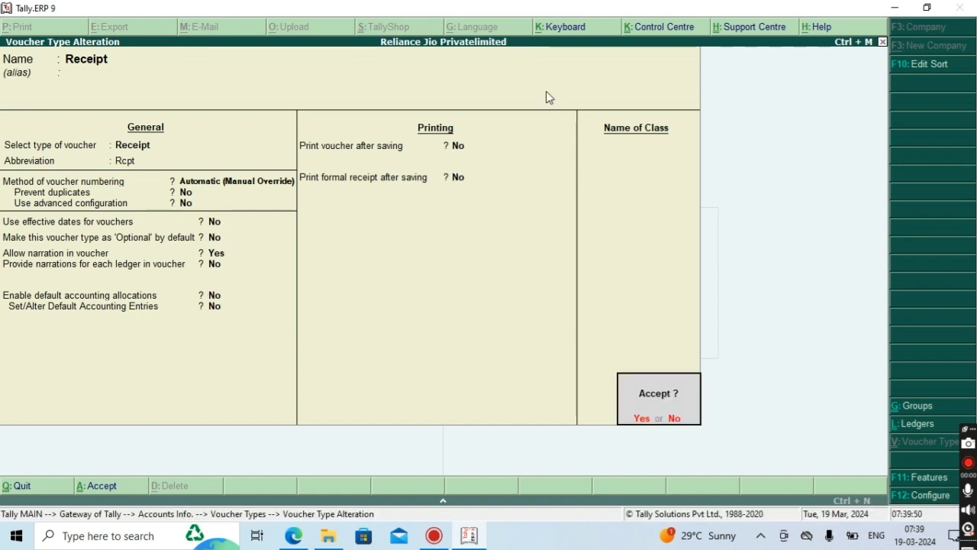
pyautogui.press('Return')
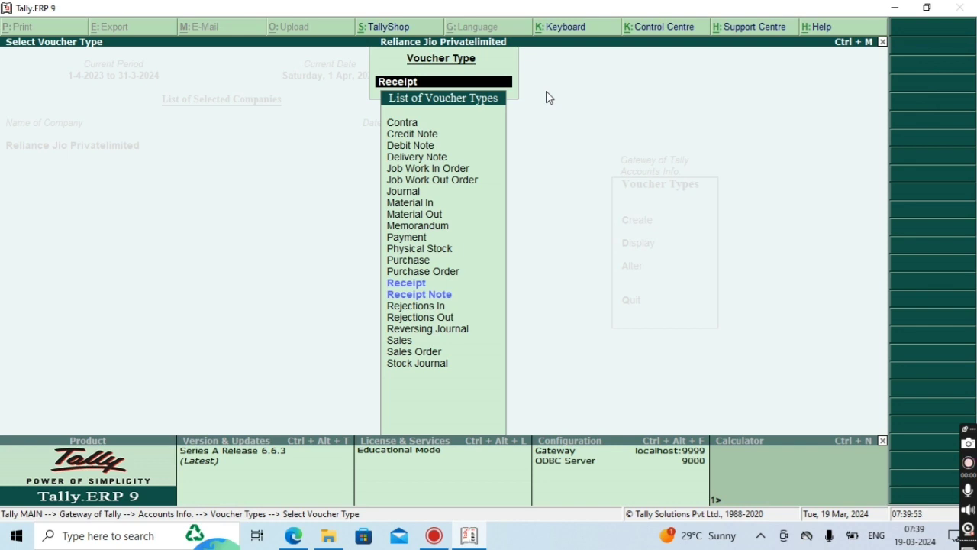
pyautogui.press('Escape')
pyautogui.press('Escape')
pyautogui.press('Escape')
pyautogui.press('Escape')
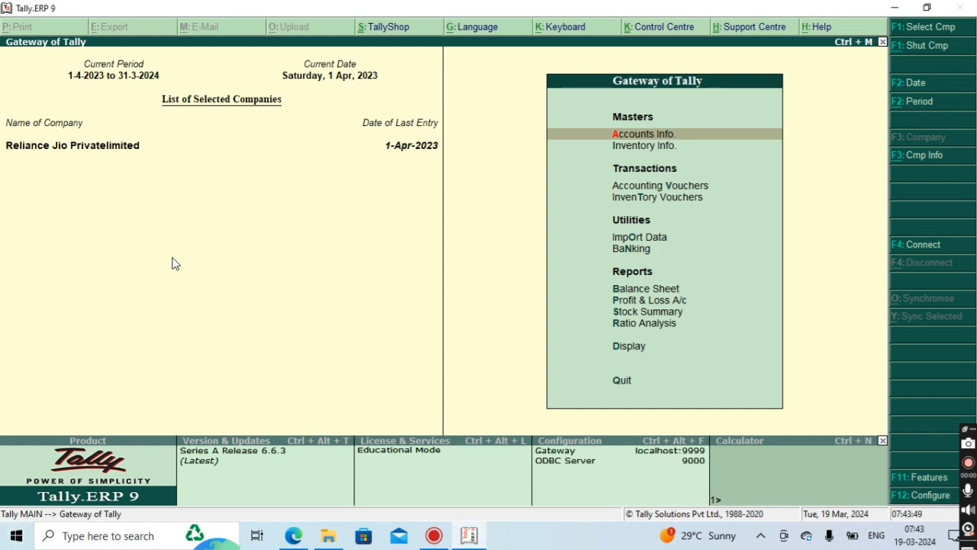
# - Start a new Receipt accounting voucher numbered 1 and choose Cash as its account
pyautogui.press('Down')
pyautogui.press('Down')
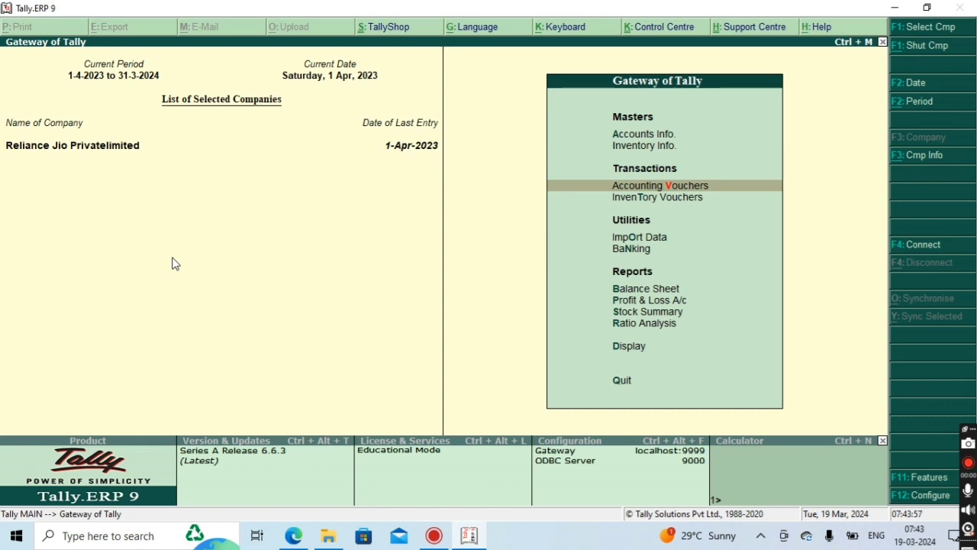
pyautogui.press('Return')
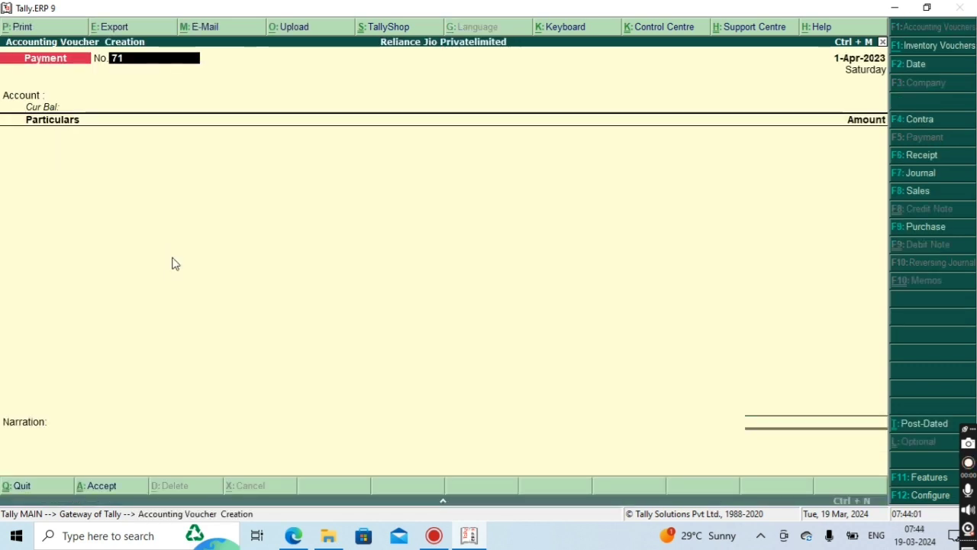
pyautogui.click(934, 153)
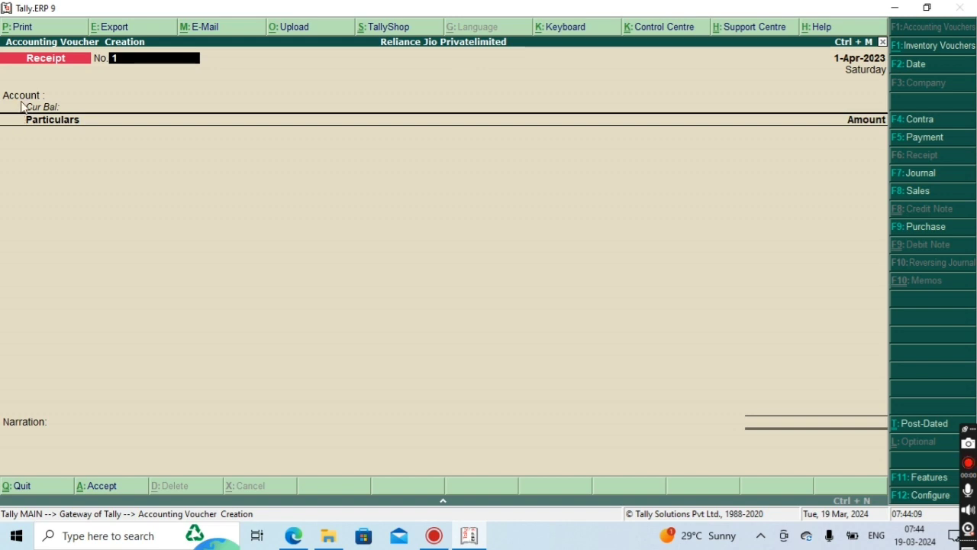
pyautogui.press('Return')
pyautogui.write('Cas')
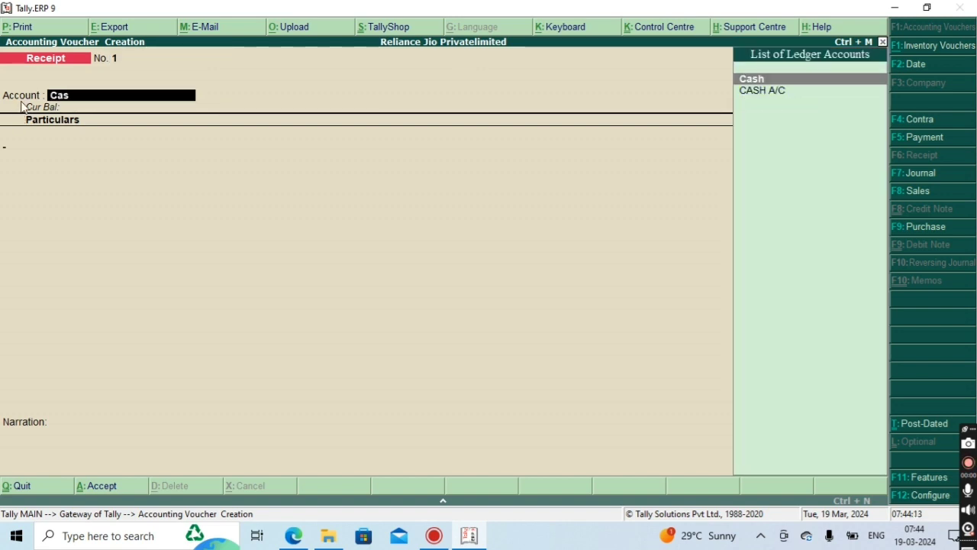
pyautogui.press('Return')
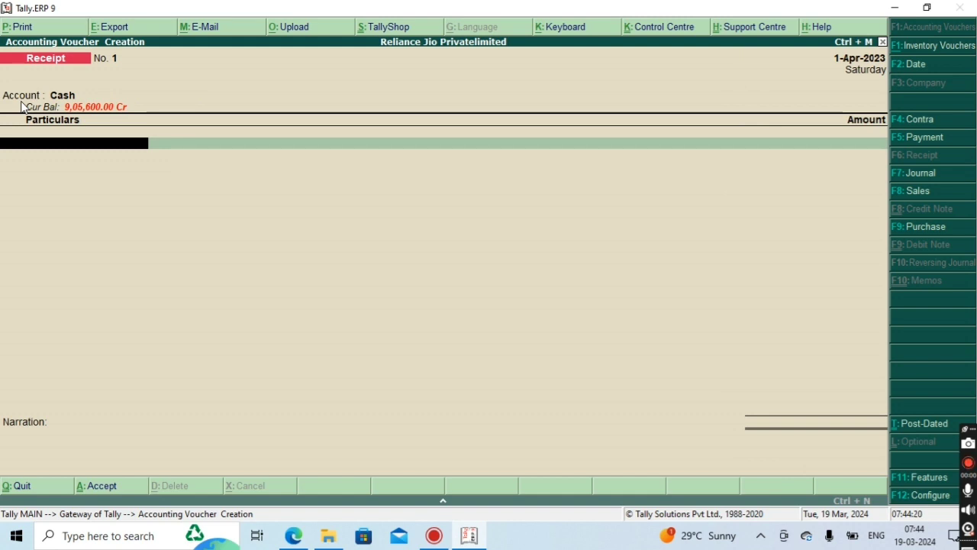
# - Begin a new ledger from the voucher, naming it with the payer's first name plus Ac, under the Sundry Debtors group
pyautogui.write('Mon')
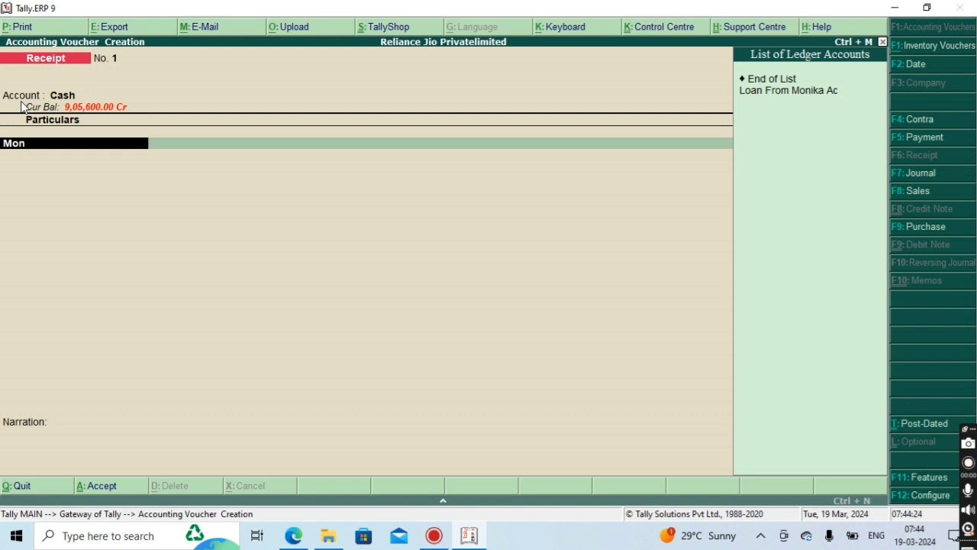
pyautogui.hotkey('alt', 'c')
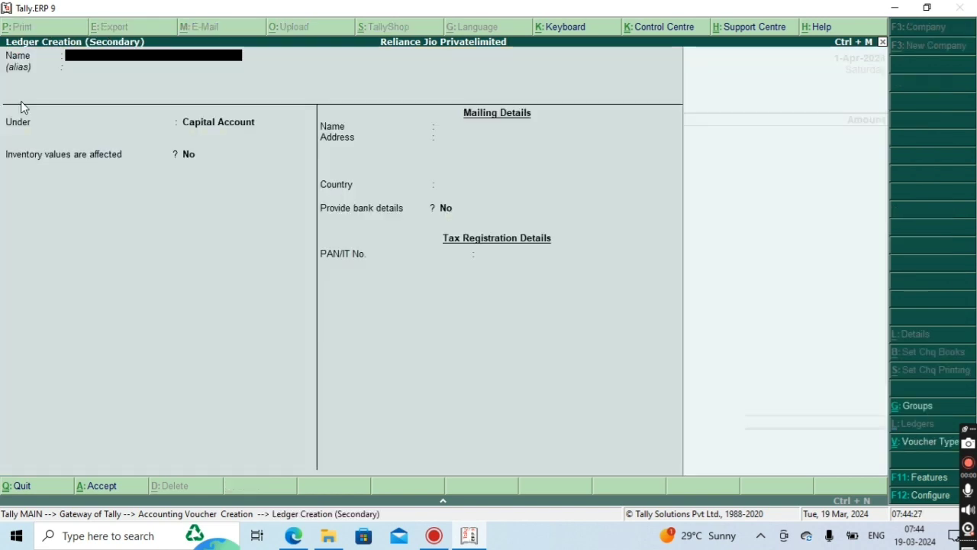
pyautogui.write('Monika Ac')
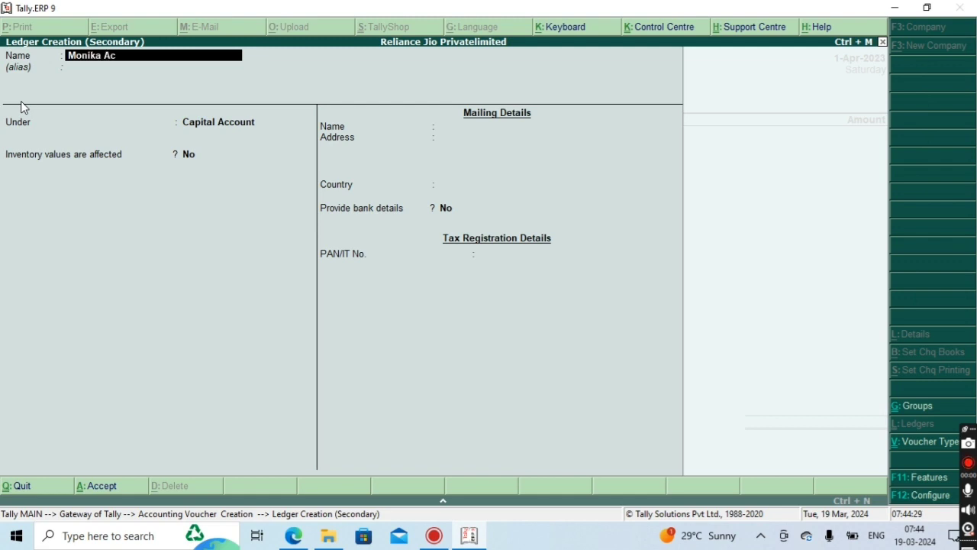
pyautogui.press('Return')
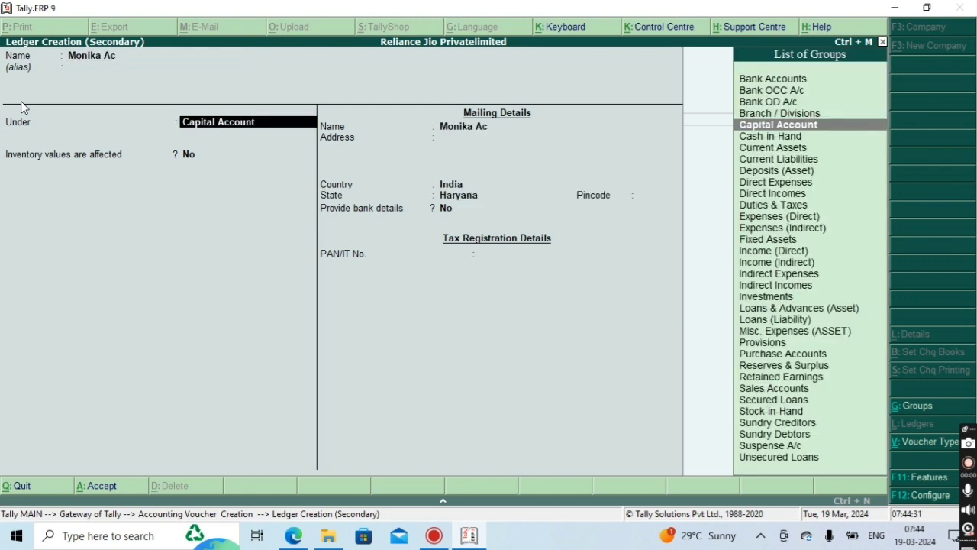
pyautogui.write('Sun')
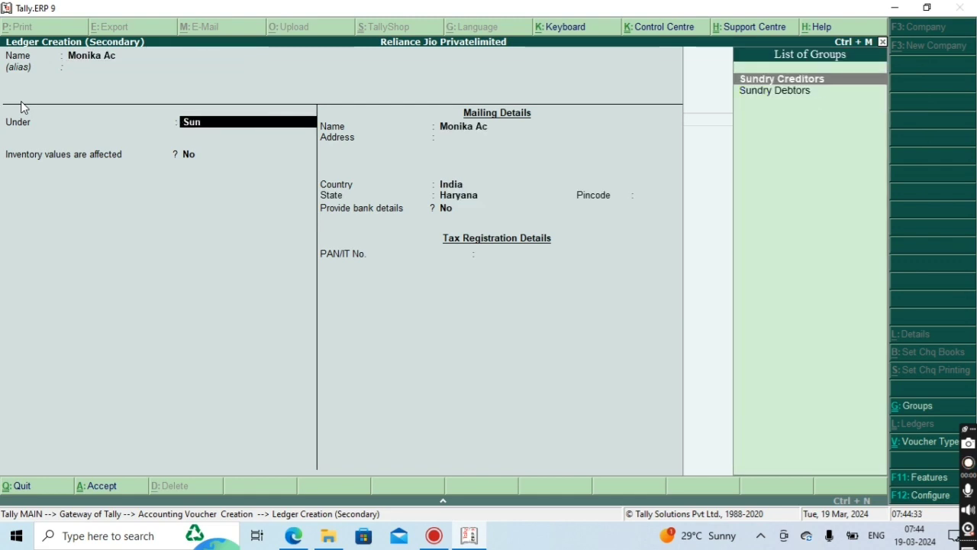
pyautogui.press('Down')
pyautogui.press('Return')
# - Keep bill-by-bill balances and the India and Haryana mailing details for the payer's ledger, and save it
pyautogui.press('Return')
pyautogui.press('Return')
pyautogui.press('Return')
pyautogui.press('Return')
pyautogui.press('Return')
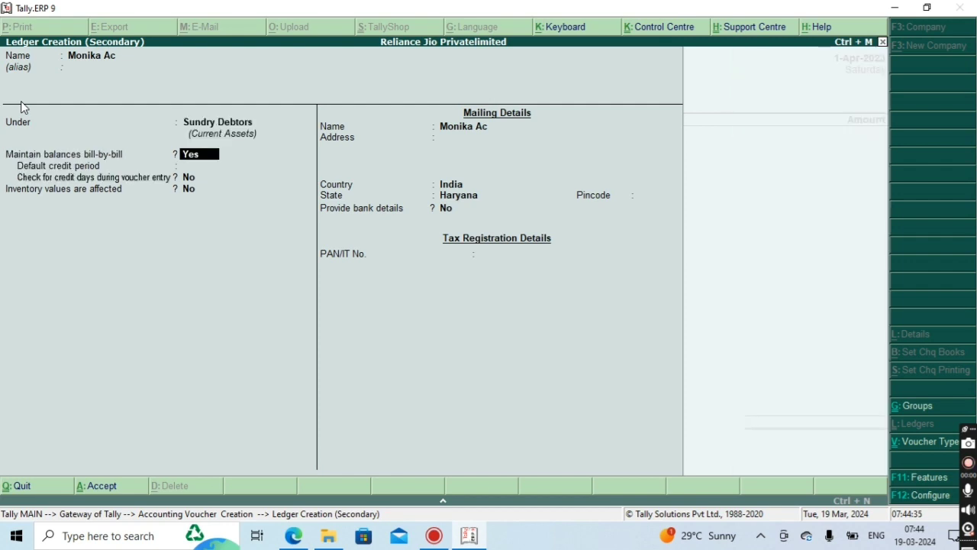
pyautogui.press('Return')
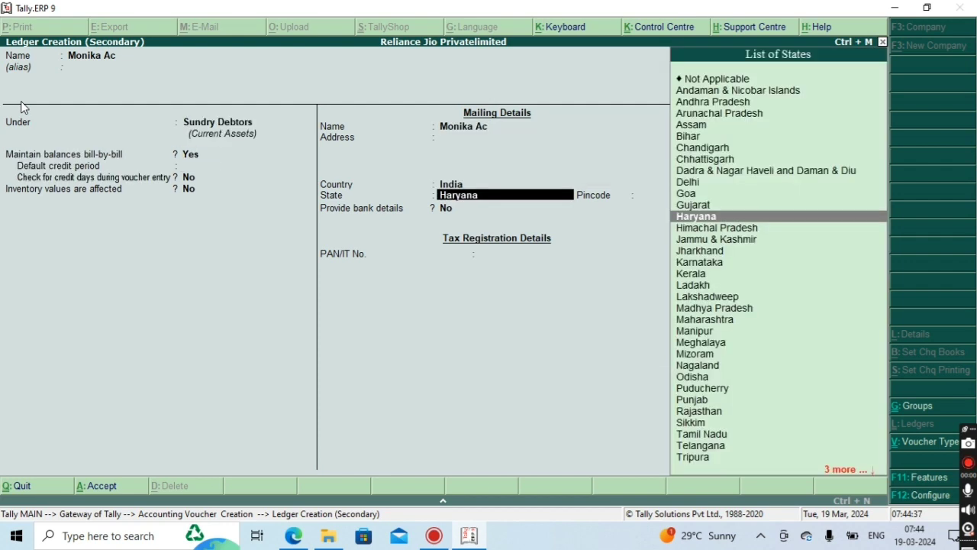
pyautogui.press('Return')
pyautogui.press('Return')
pyautogui.press('Return')
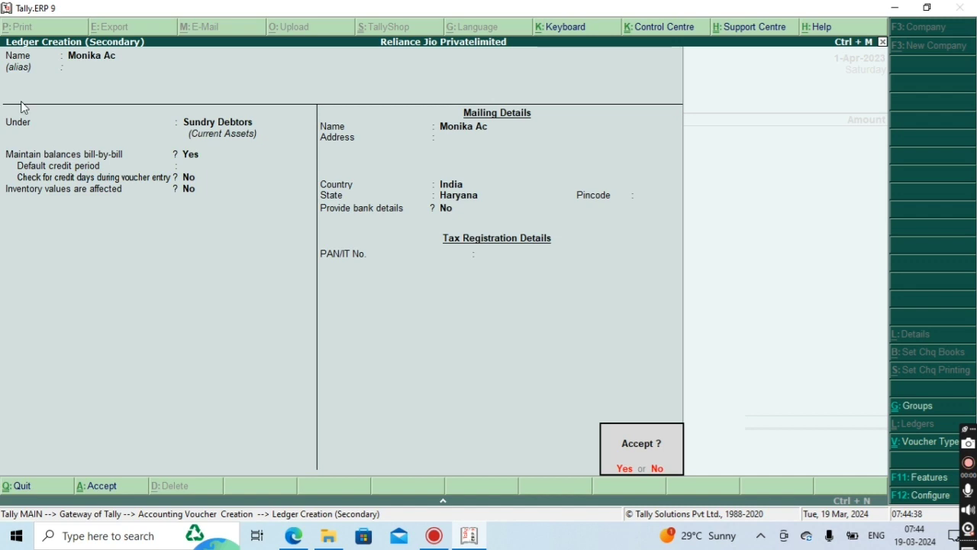
pyautogui.press('Return')
# - Enter 9800 as the amount received from the payer's ledger and allocate it as On Account
pyautogui.press('Return')
pyautogui.write('9800')
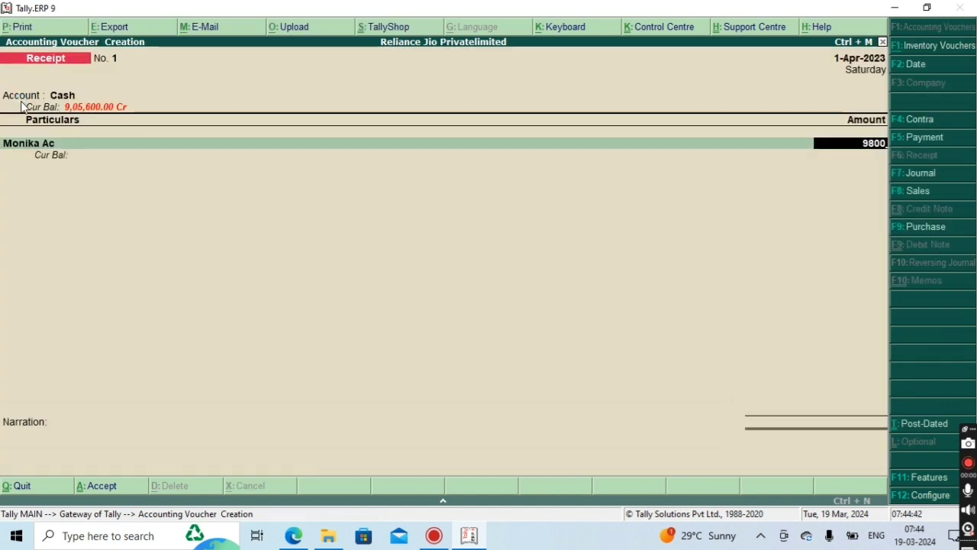
pyautogui.press('Return')
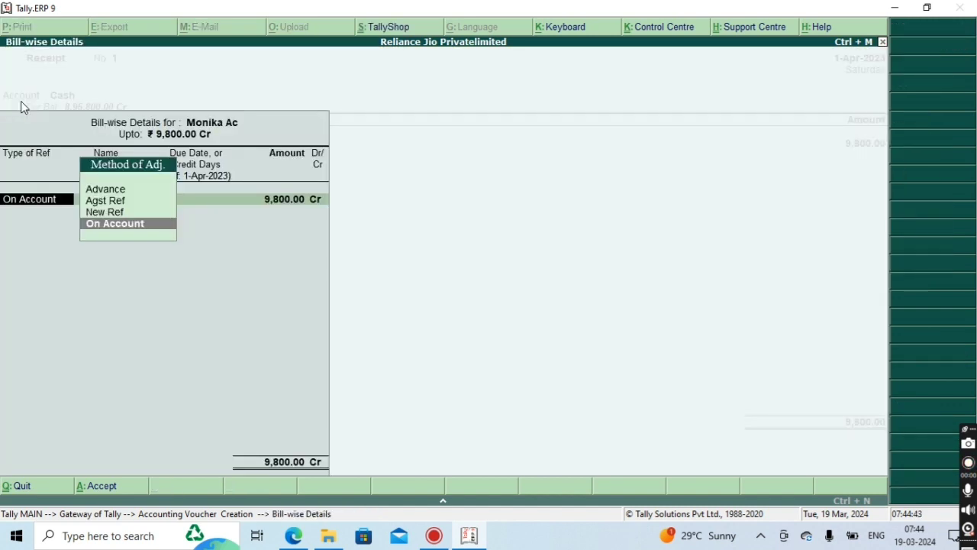
pyautogui.press('Return')
pyautogui.press('Return')
pyautogui.press('Return')
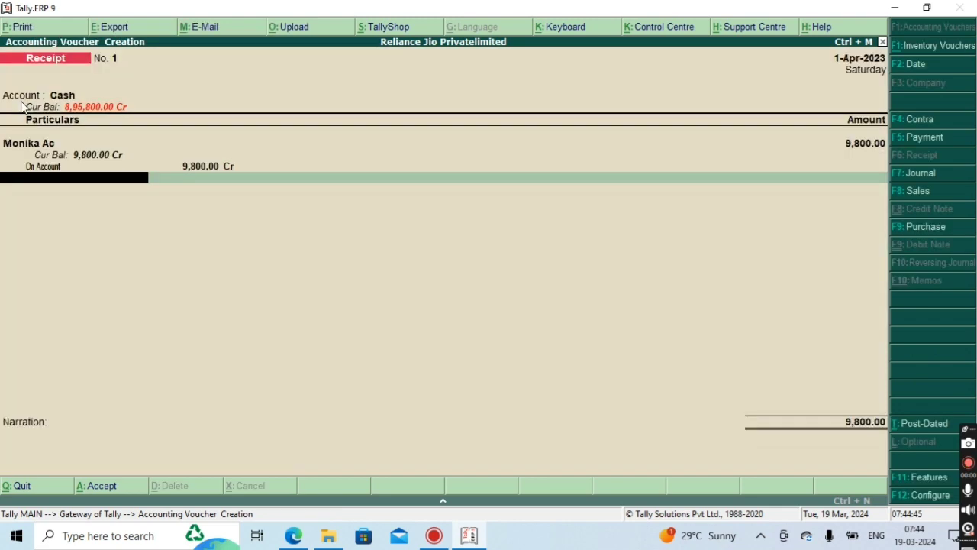
# - Add the narration "recceived cash from" followed by the payer's name, and save the receipt voucher
pyautogui.press('Return')
pyautogui.write('recce')
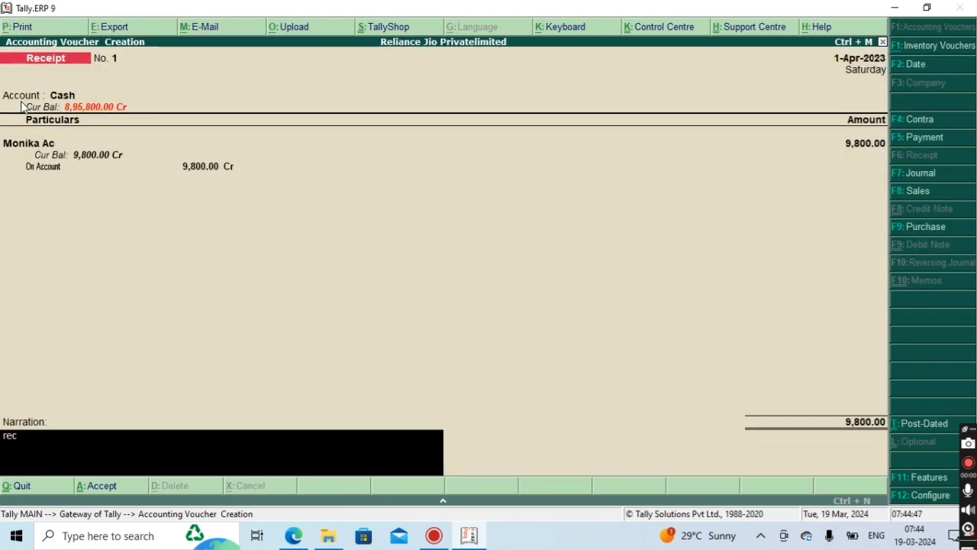
pyautogui.press('BackSpace')
pyautogui.press('BackSpace')
pyautogui.write('ceive')
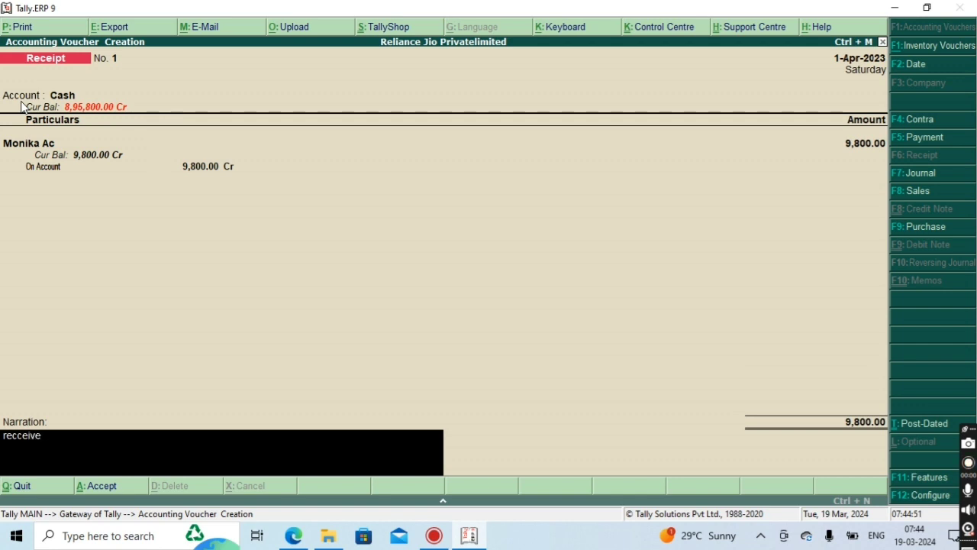
pyautogui.write('d cash')
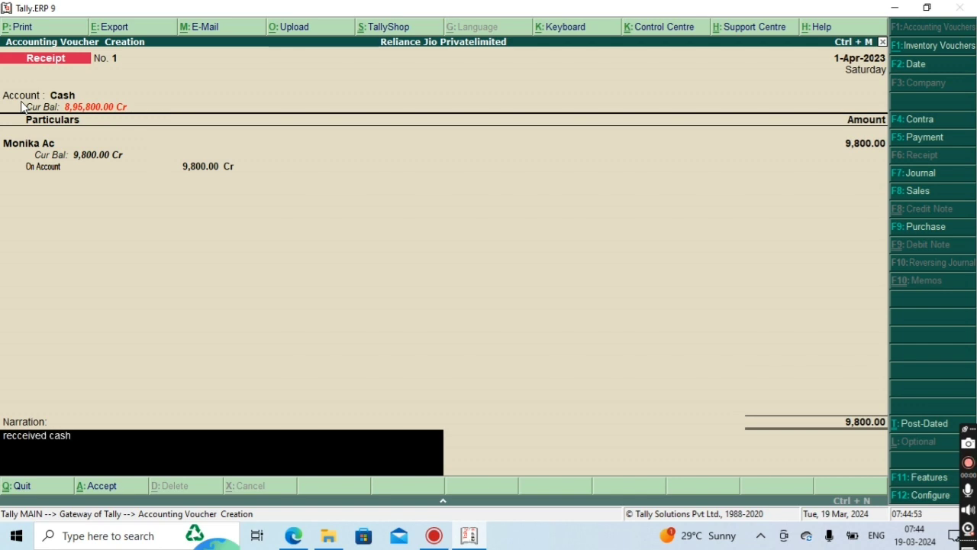
pyautogui.write(' from monika')
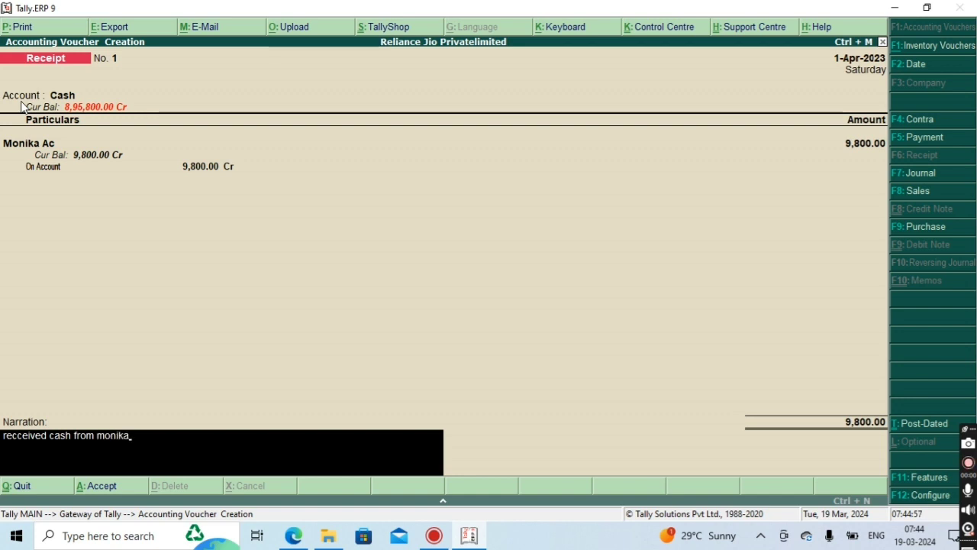
pyautogui.press('Return')
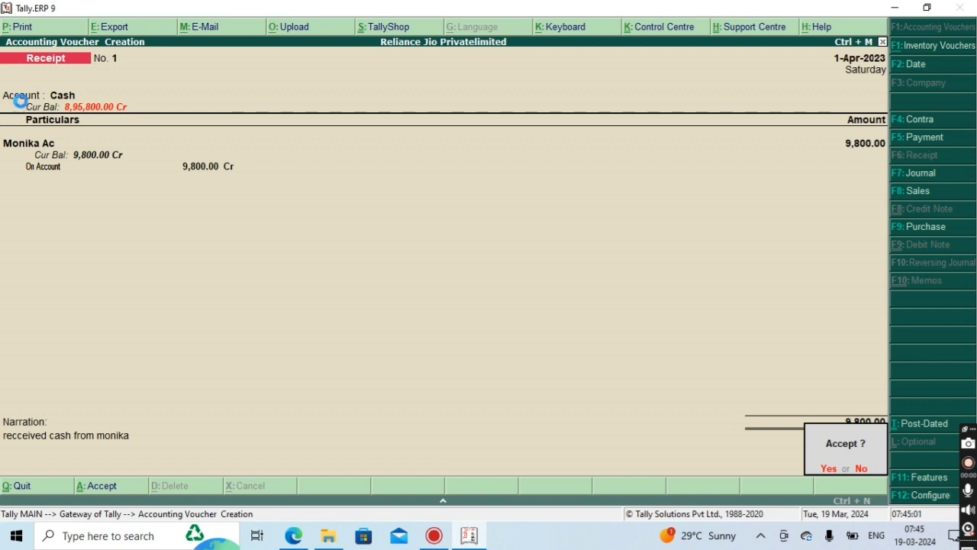
pyautogui.press('Return')
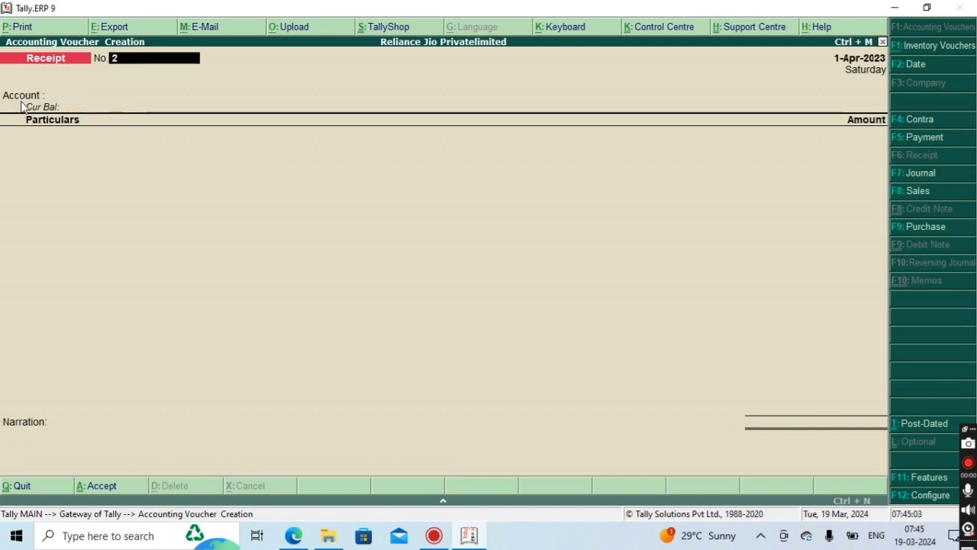
# - Keep 2 as the receipt voucher number and set Hdfc Bank A/c as the receiving account
pyautogui.press('Return')
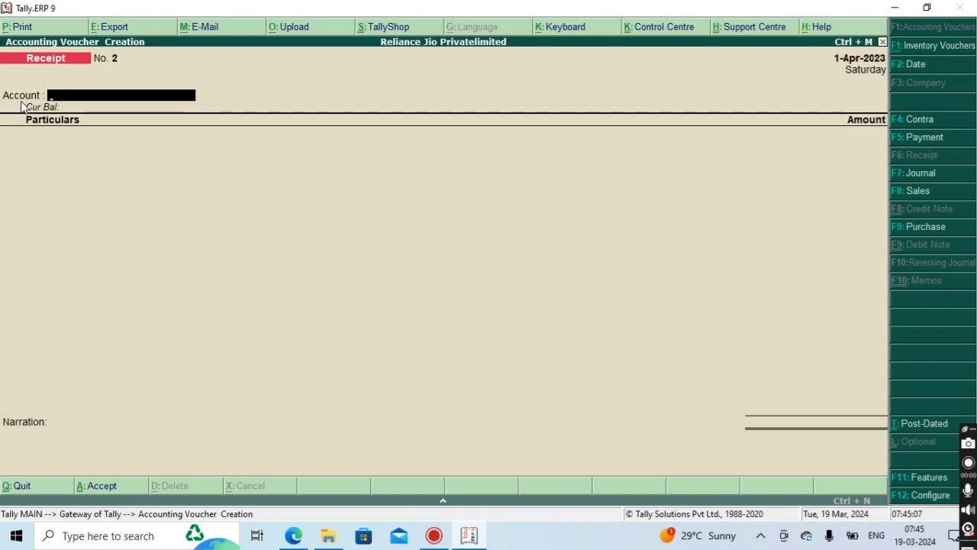
pyautogui.write('Hdfc')
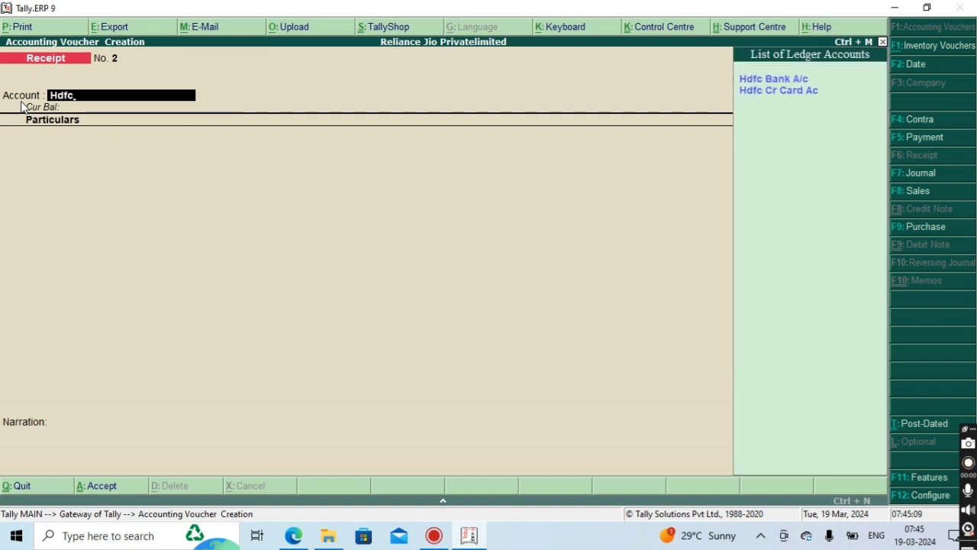
pyautogui.press('Return')
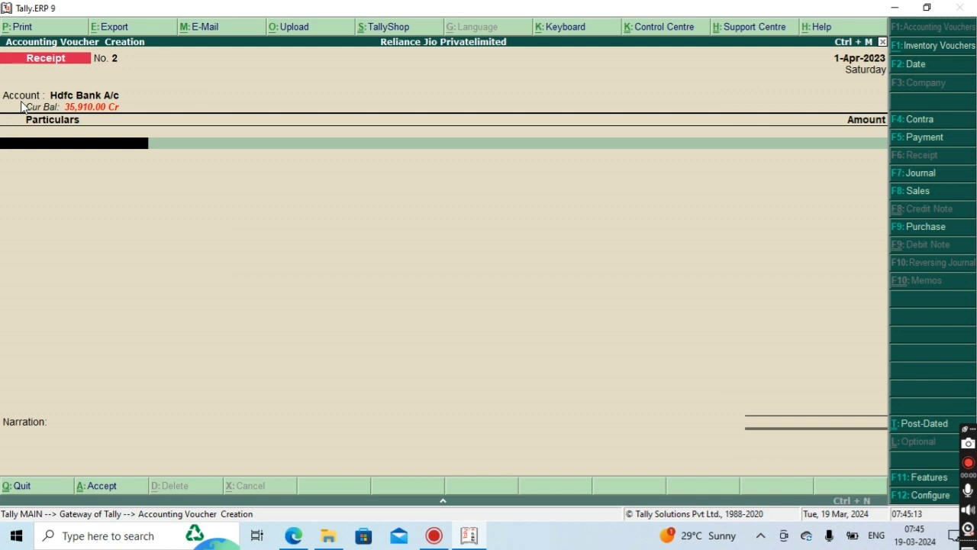
# - Begin a new ledger from the voucher, naming it Scooter Ac, under the Fixed Assets group
pyautogui.write('Sc')
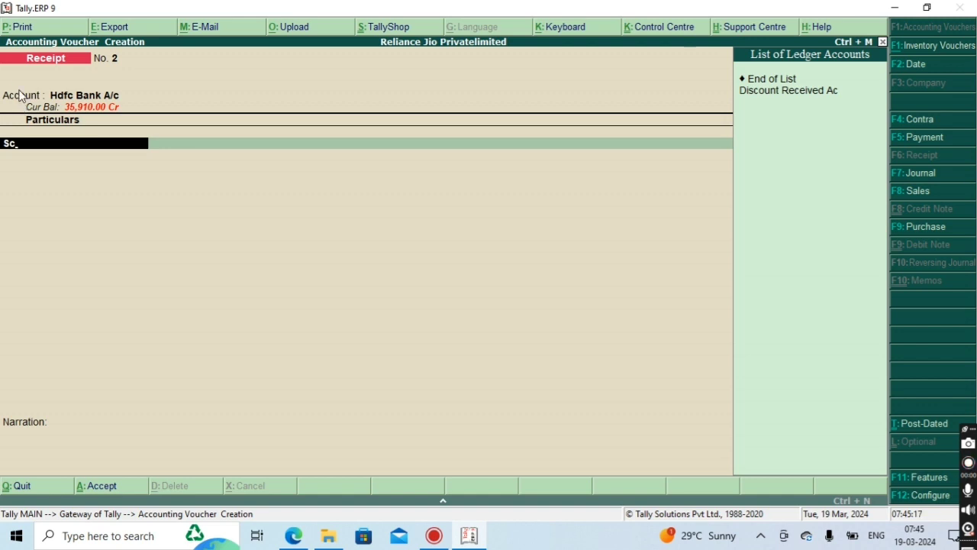
pyautogui.hotkey('alt', 'c')
pyautogui.write('ooter Ac')
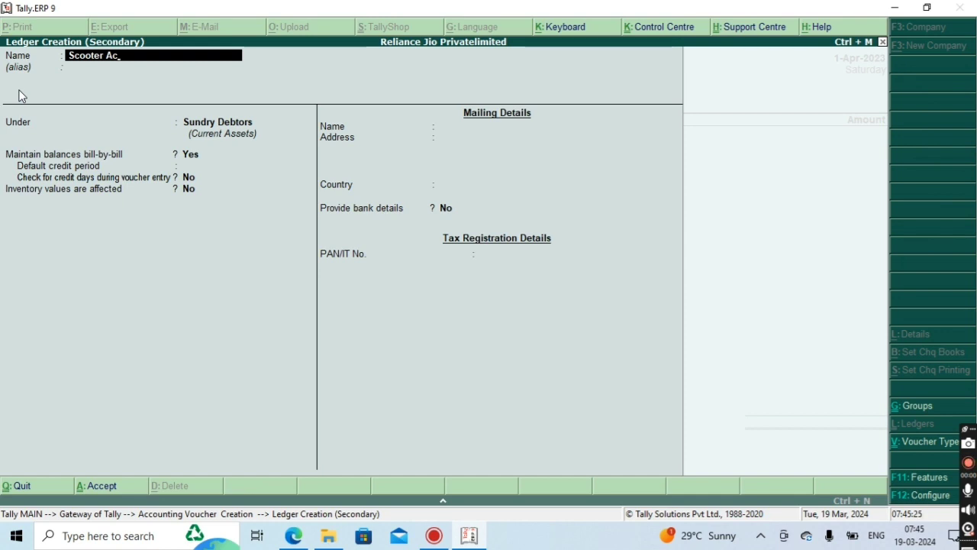
pyautogui.press('Return')
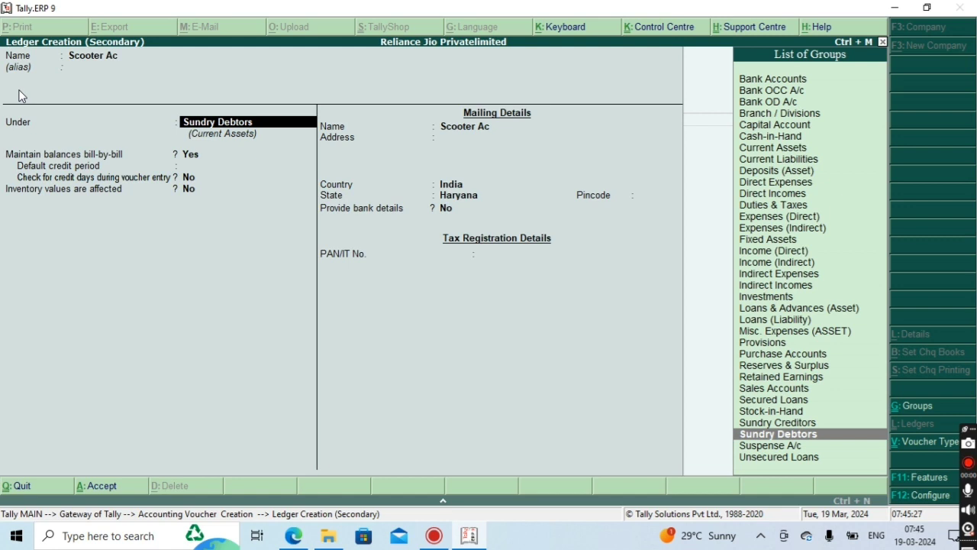
pyautogui.write('F')
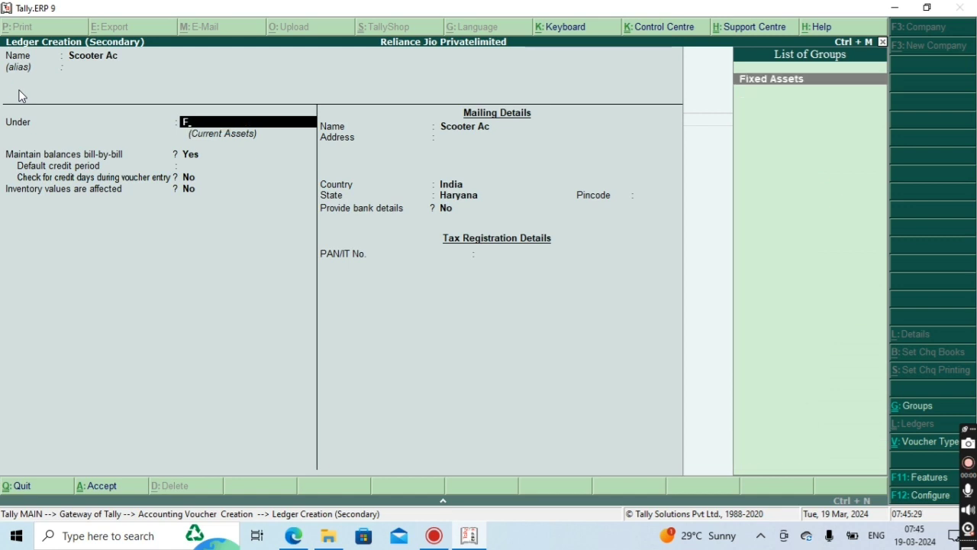
pyautogui.press('Return')
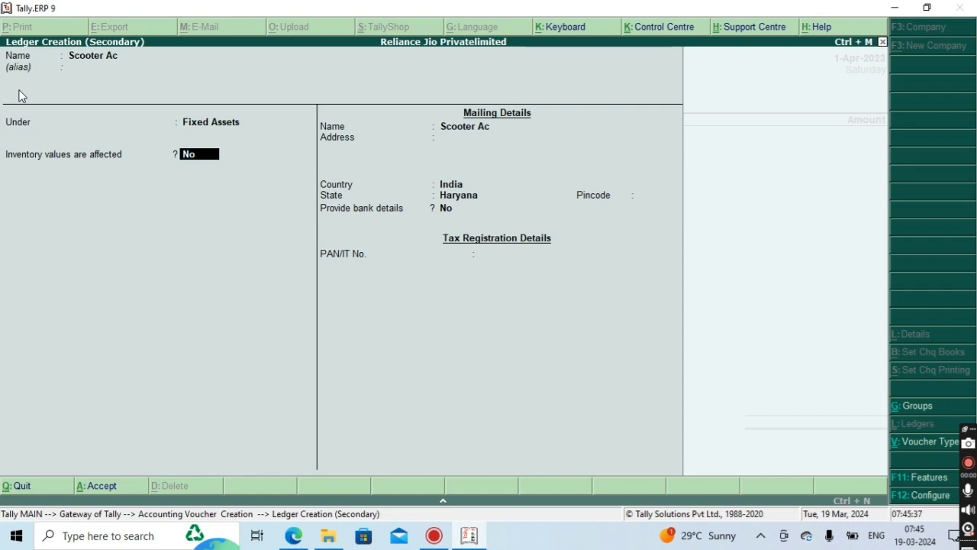
# - Keep inventory values unaffected and the India and Haryana mailing details for Scooter Ac, and save the ledger
pyautogui.press('Return')
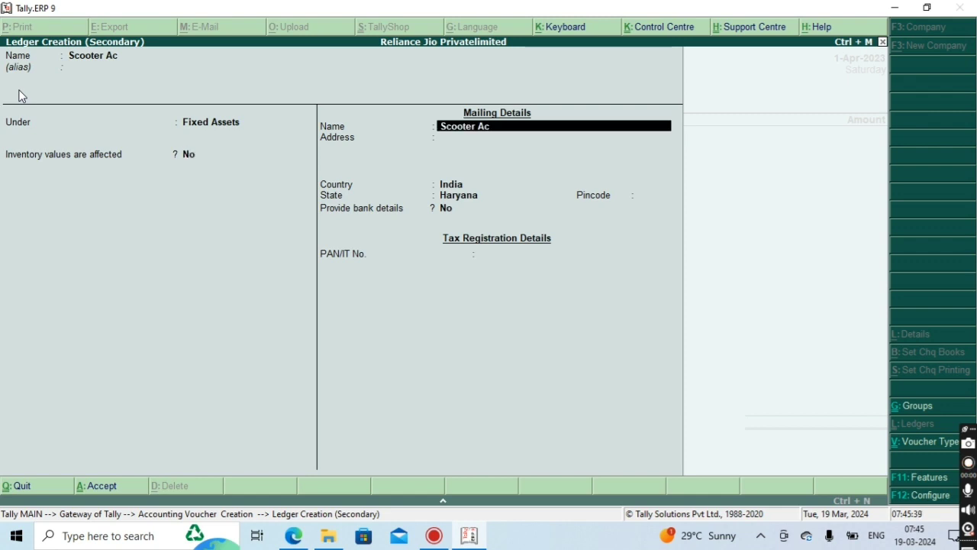
pyautogui.press('Return')
pyautogui.press('Return')
pyautogui.press('Return')
pyautogui.press('Return')
pyautogui.press('Return')
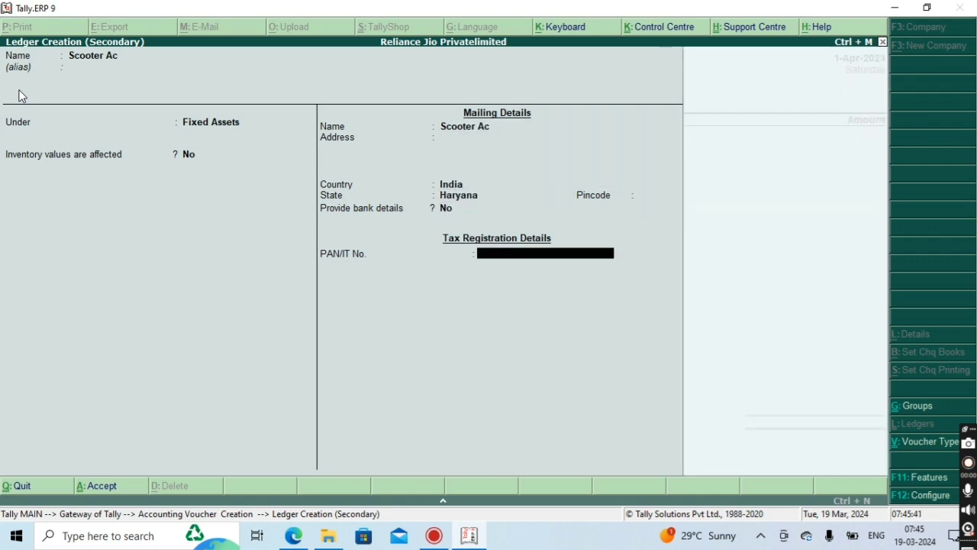
pyautogui.press('Return')
pyautogui.press('Return')
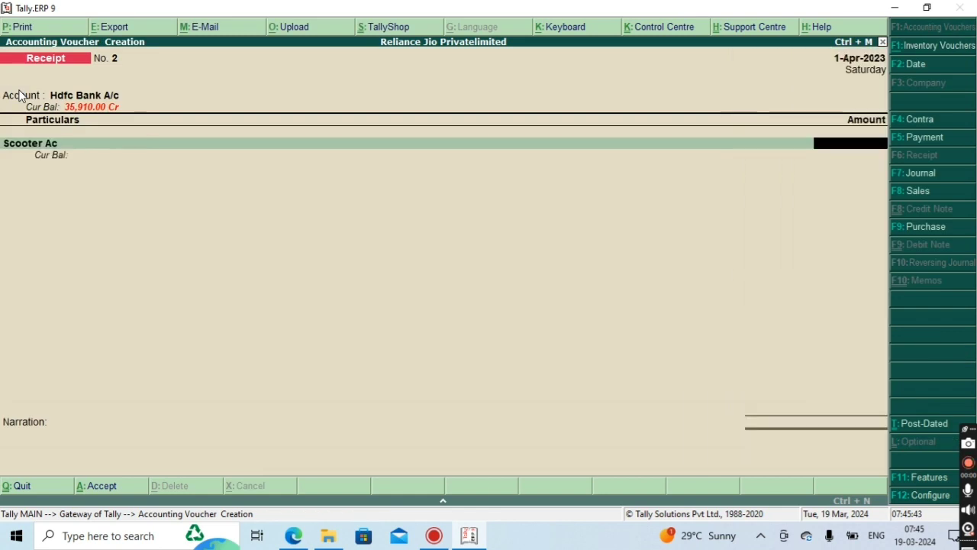
# - Enter 76,000 as the amount received for Scooter Ac, accept the Cheque/DD allocation dated 1-Apr-2023, and save the voucher without a narration
pyautogui.write('76')
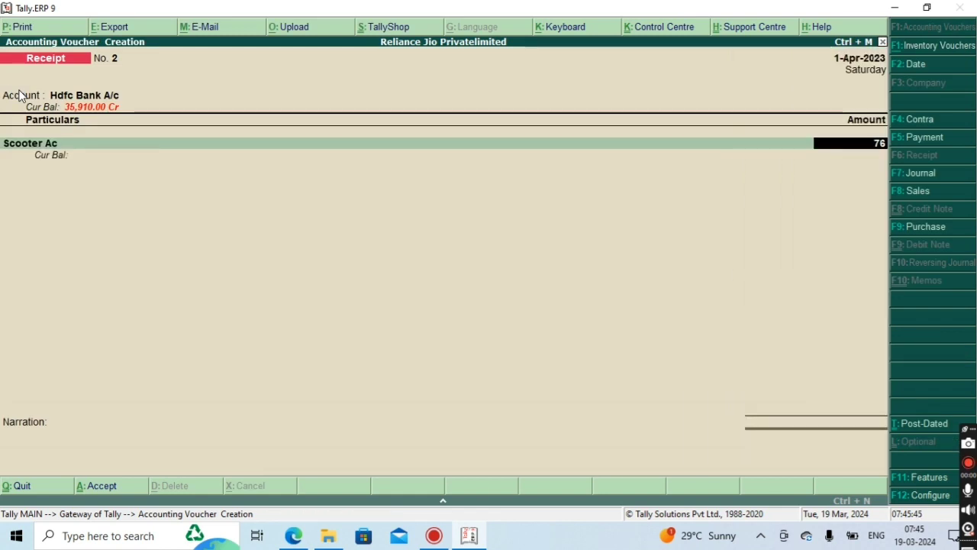
pyautogui.write(',000')
pyautogui.press('Return')
pyautogui.press('Return')
pyautogui.press('Return')
pyautogui.press('Return')
pyautogui.press('Return')
pyautogui.press('Return')
pyautogui.press('Return')
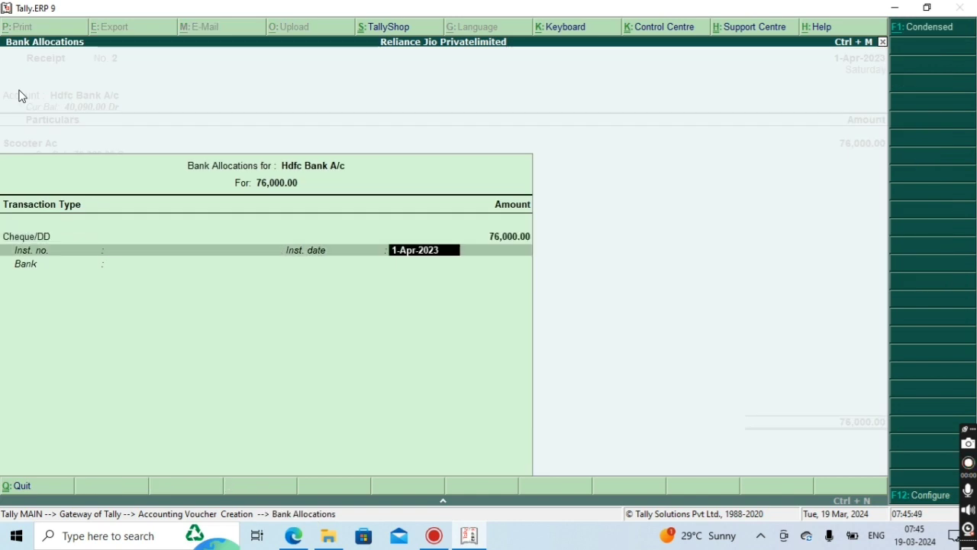
pyautogui.press('Return')
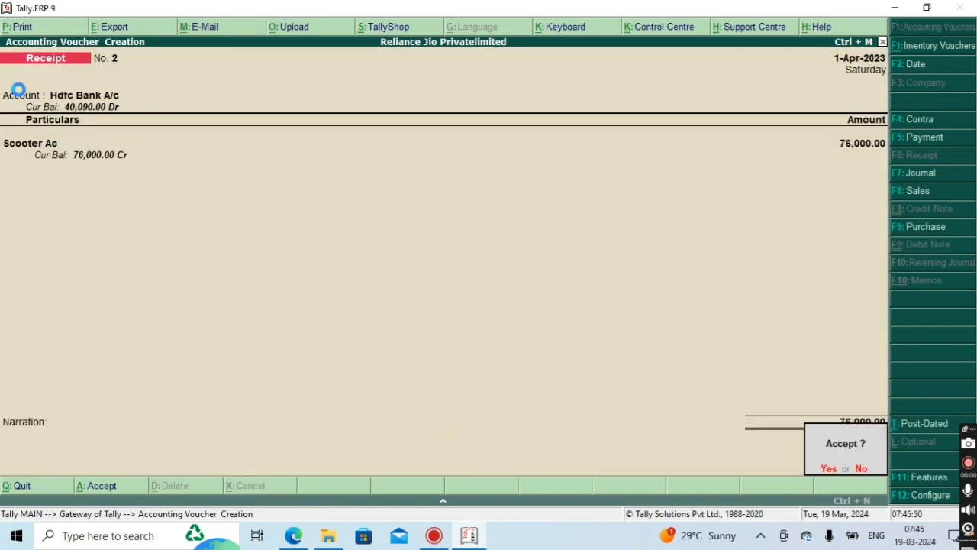
pyautogui.press('y')
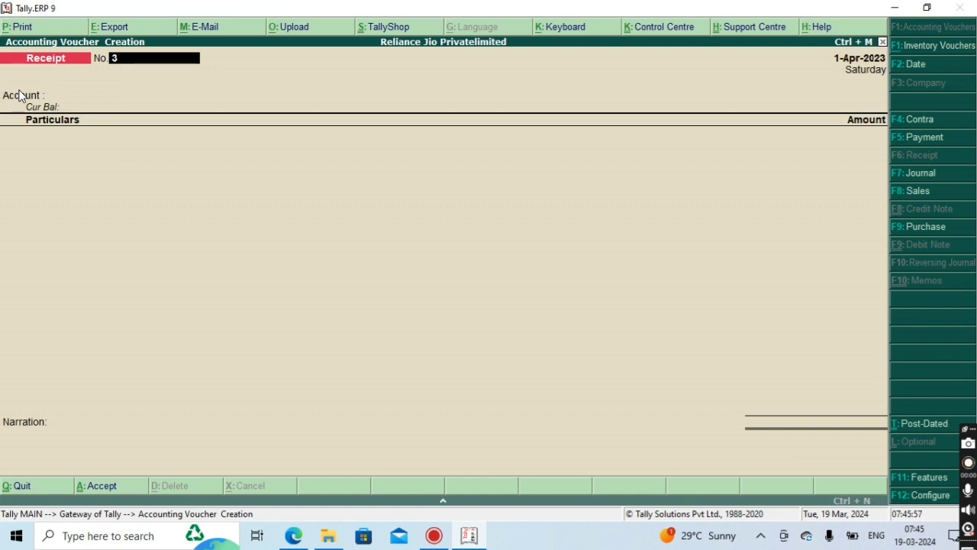
# - In receipt voucher 3, set Cash as the receiving account and choose Salary Received Ac as the credited ledger
pyautogui.press('Return')
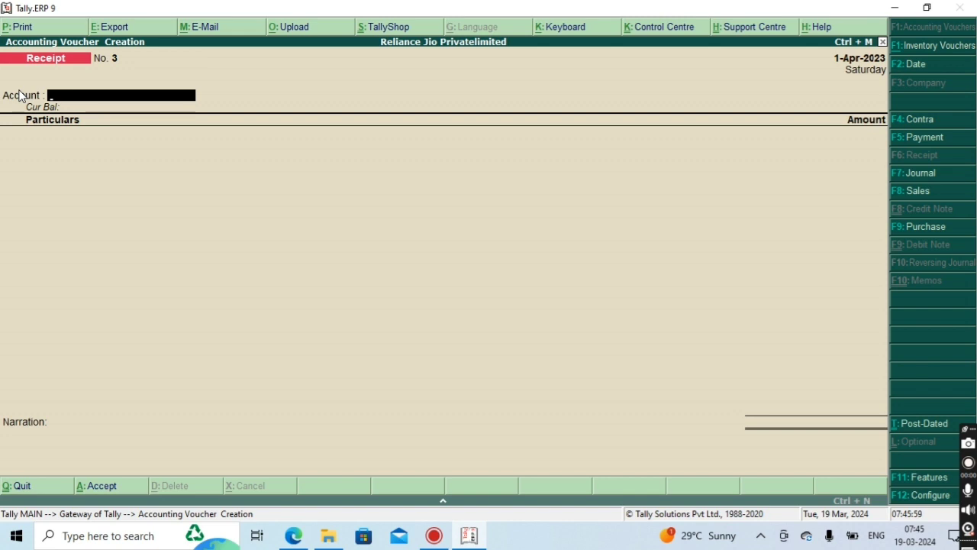
pyautogui.write('Cash')
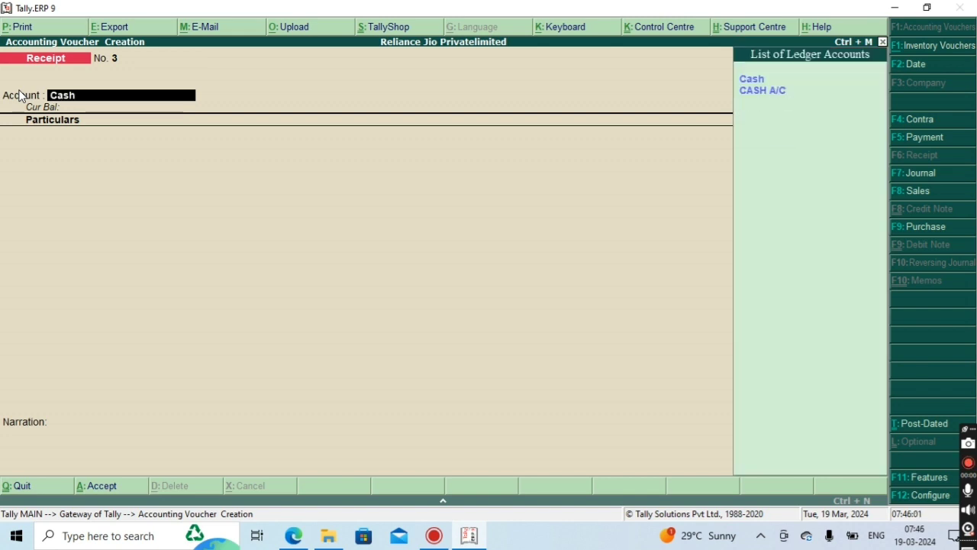
pyautogui.press('Return')
pyautogui.write('Sal')
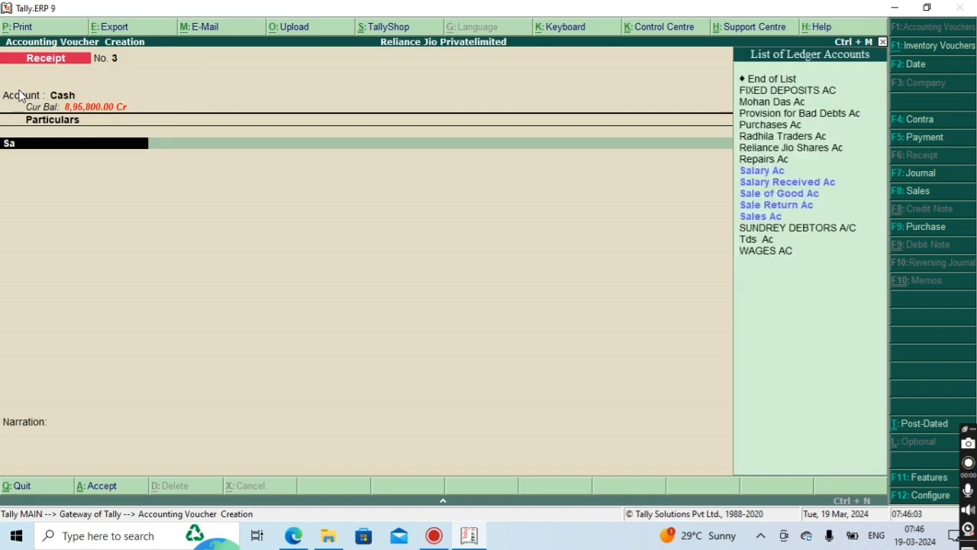
pyautogui.press('Down')
pyautogui.press('Down')
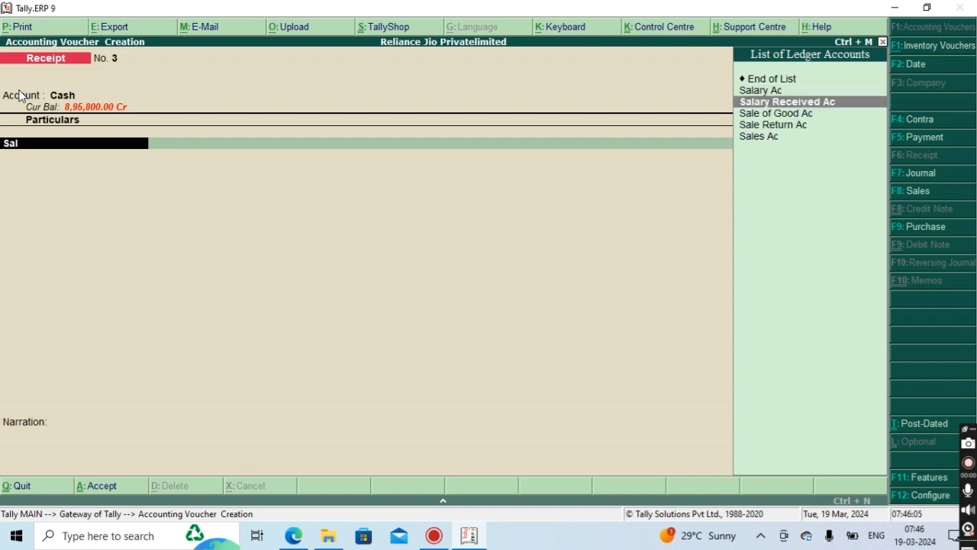
pyautogui.press('Return')
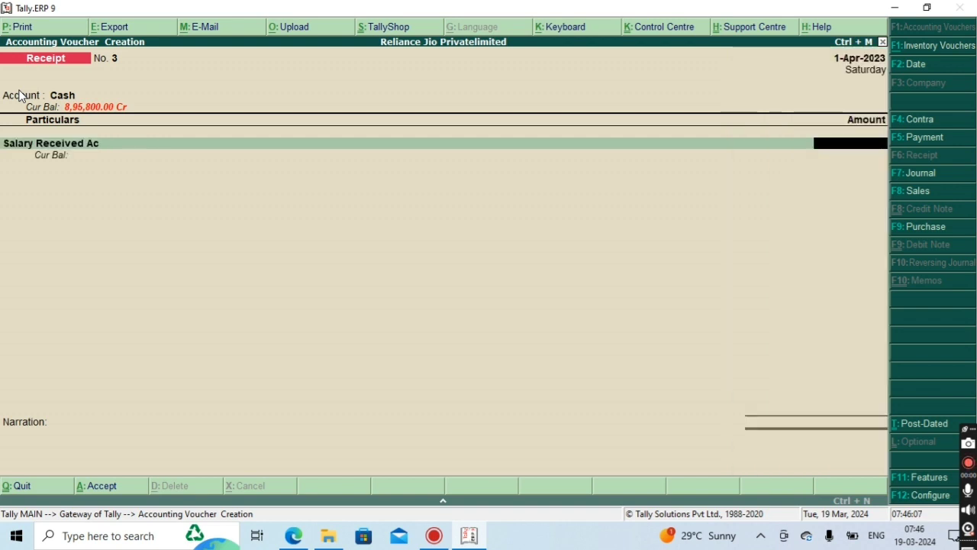
# - Enter 9870 as the amount for Salary Received Ac and save the receipt voucher without a narration
pyautogui.write('9870')
pyautogui.press('Return')
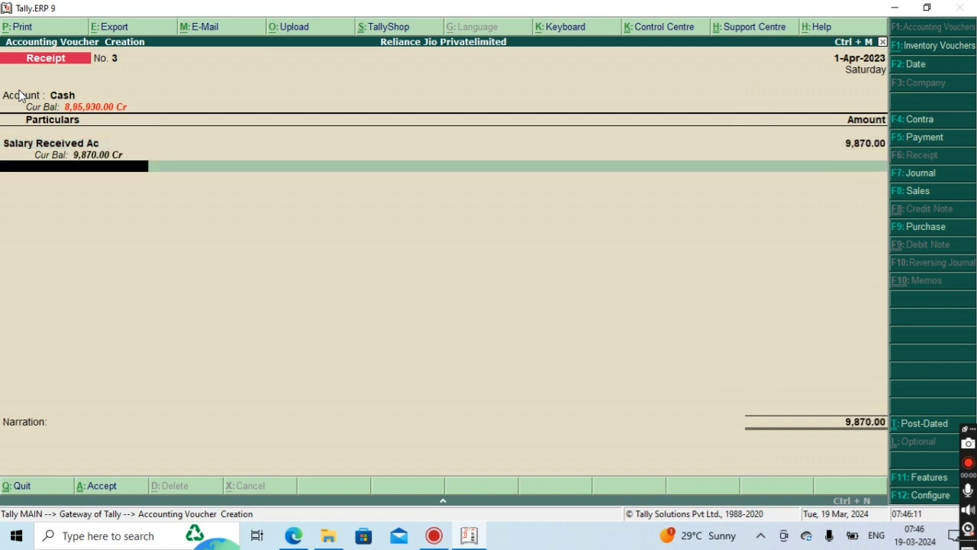
pyautogui.press('Return')
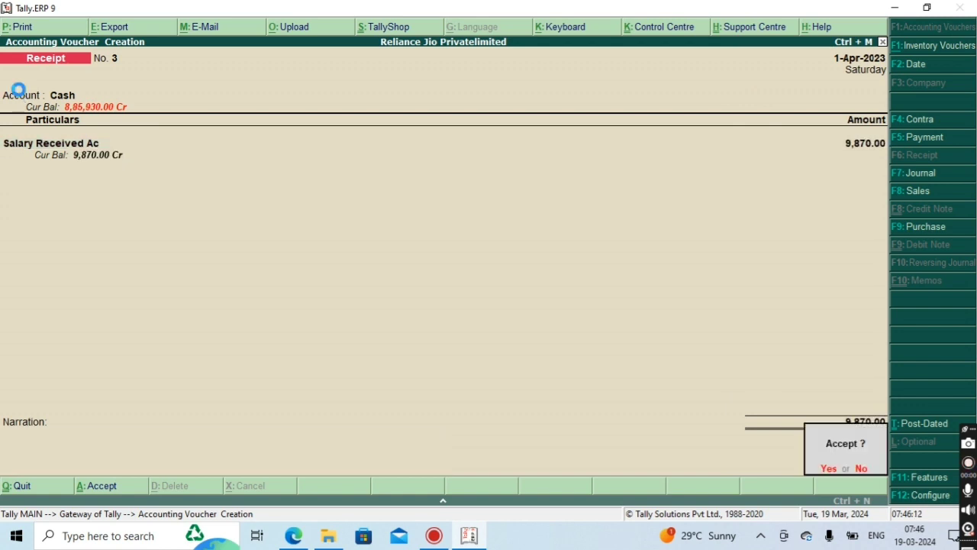
pyautogui.press('Return')
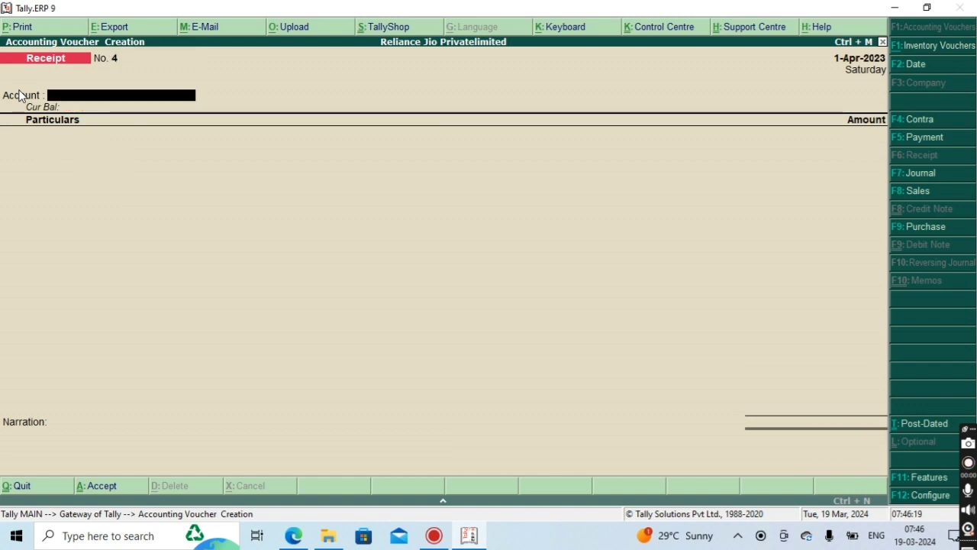
# - Set Cash as the receiving account in receipt voucher 4
pyautogui.write('Cas')
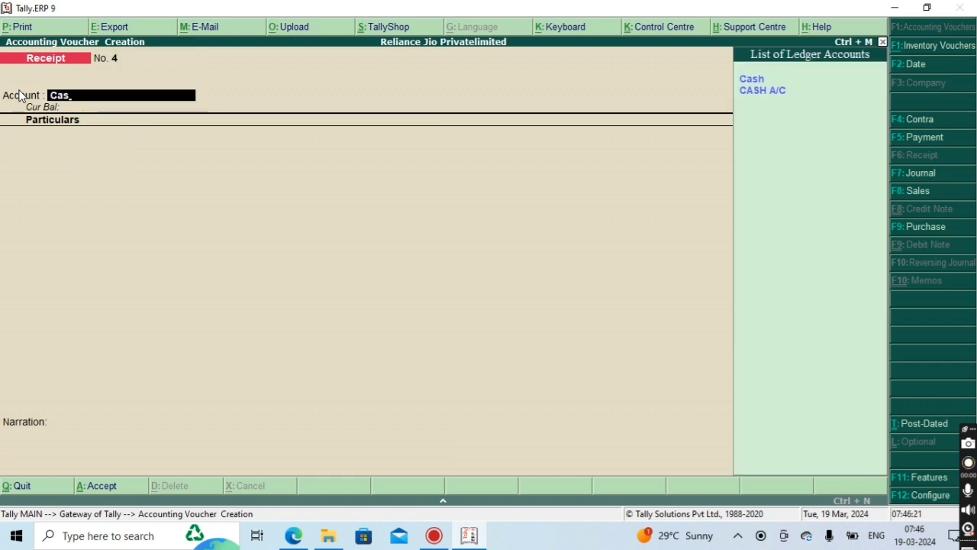
pyautogui.press('Return')
pyautogui.press('Down')
pyautogui.press('Return')
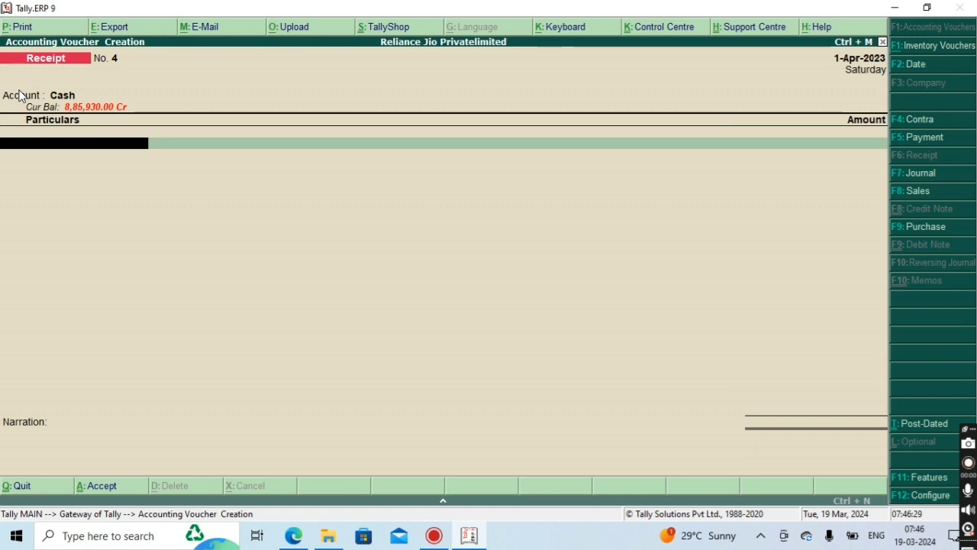
# - Begin a new ledger from the voucher, naming it Commssion Rec Ac, under the Indirect Incomes group
pyautogui.hotkey('alt', 'c')
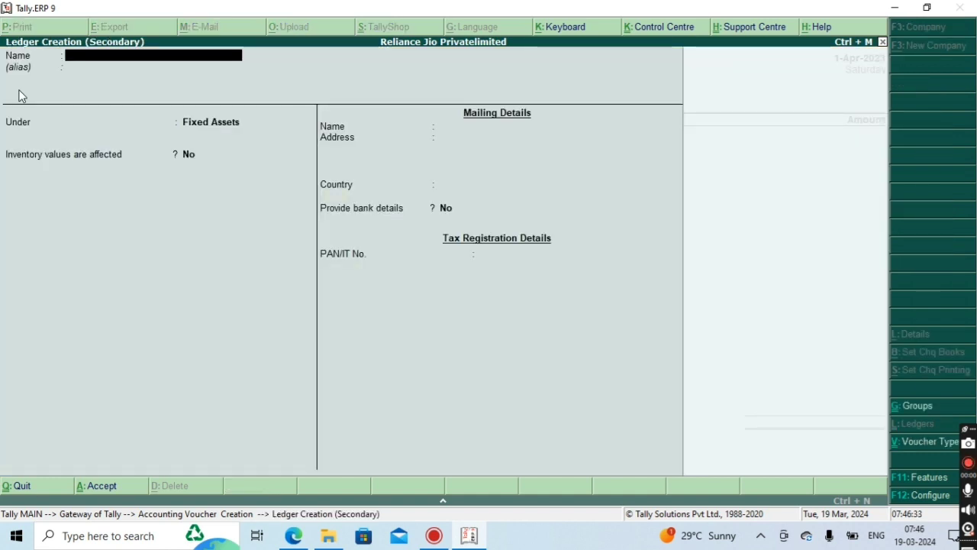
pyautogui.write('Commssion')
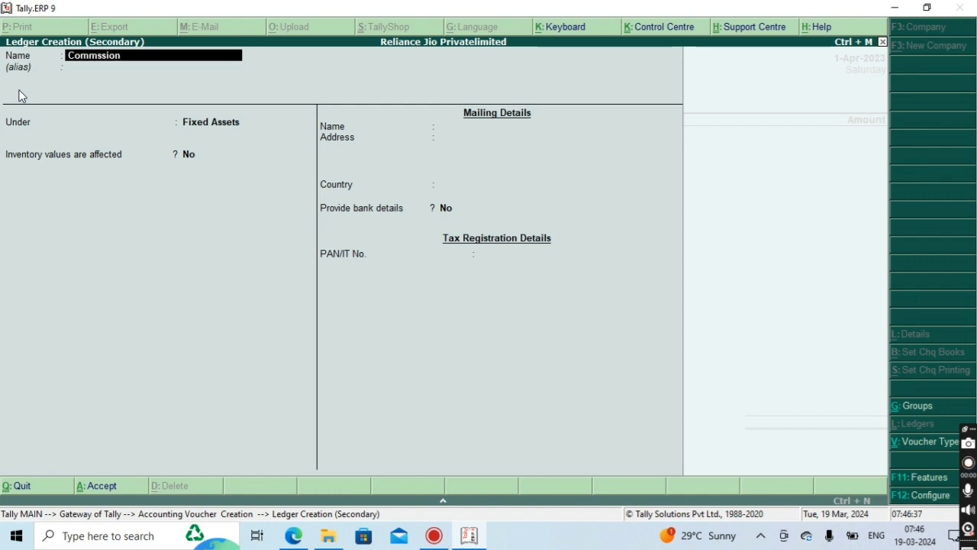
pyautogui.write(' Rec Ac')
pyautogui.press('Return')
pyautogui.press('Return')
pyautogui.write('I')
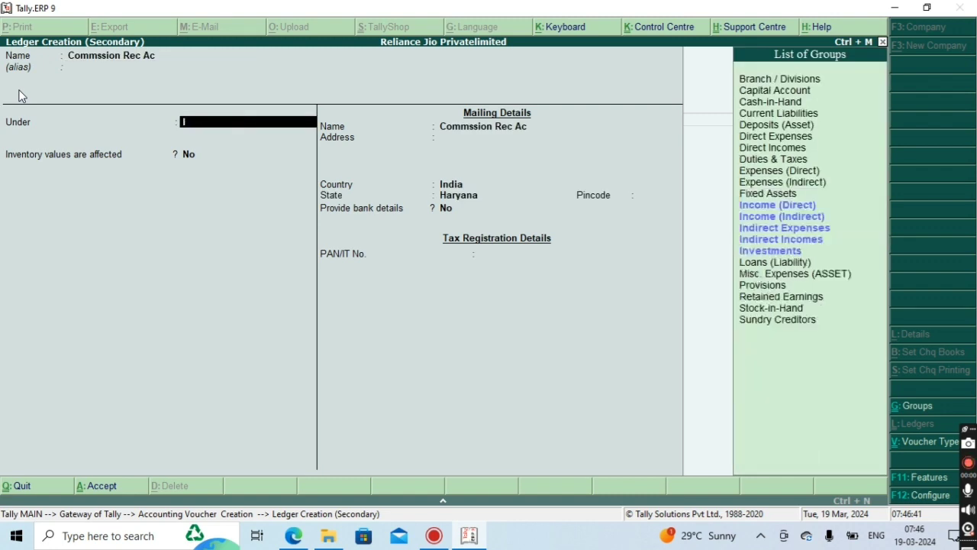
pyautogui.write('nd')
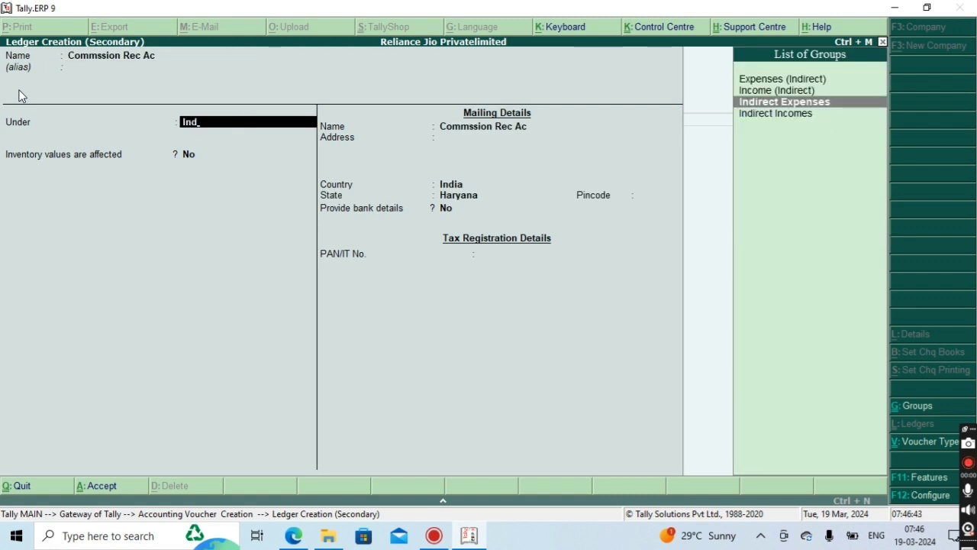
pyautogui.press('Down')
pyautogui.press('Return')
# - Save the Commssion Rec Ac ledger with its type as Not Applicable, and enter 870 as its amount in the voucher
pyautogui.press('Return')
pyautogui.press('Return')
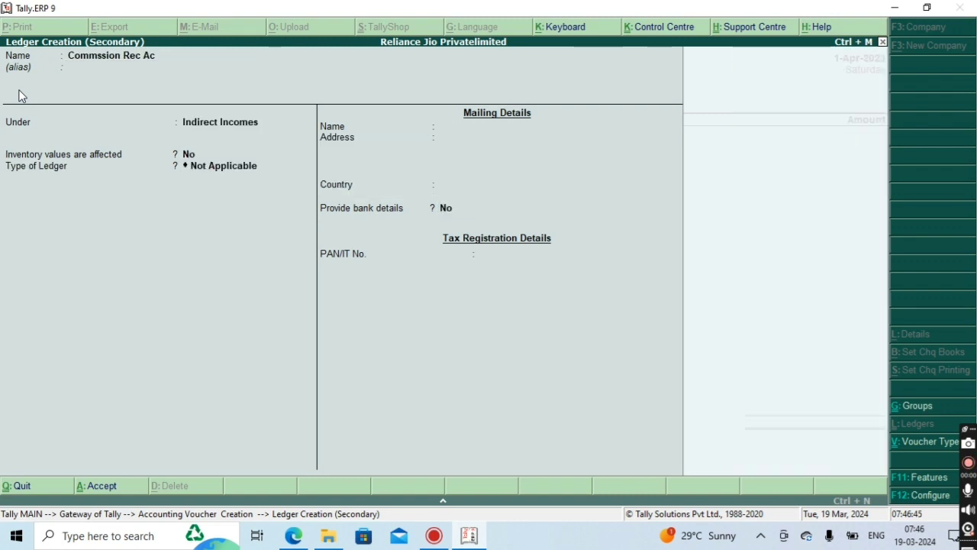
pyautogui.press('Return')
pyautogui.press('Return')
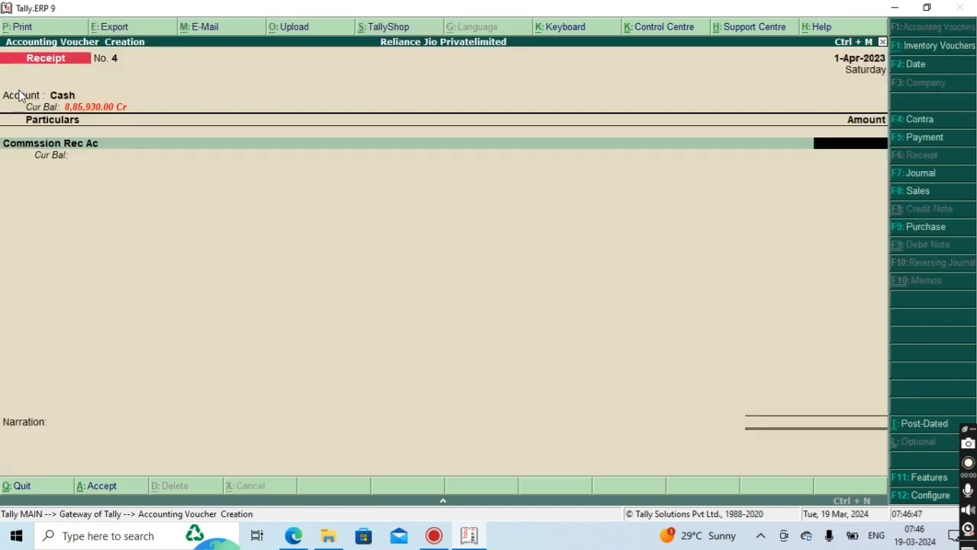
pyautogui.write('870,')
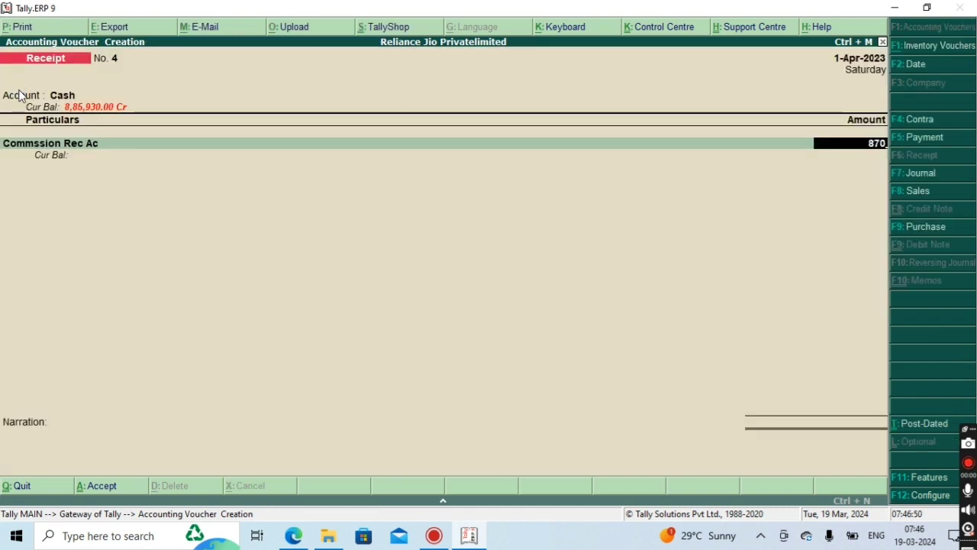
pyautogui.press('Return')
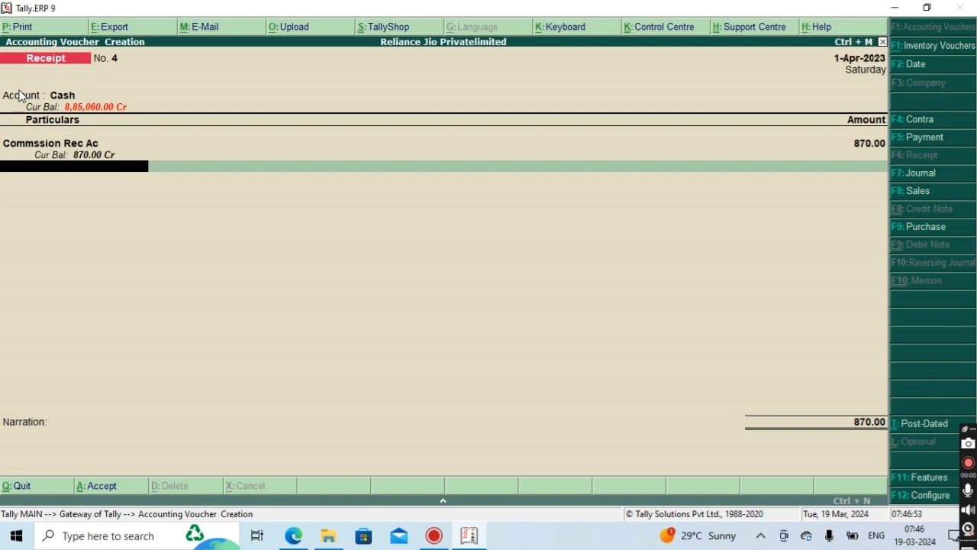
# - Create a Rent Ac ledger under Indirect Incomes from the voucher, with type Not Applicable, and enter 5600 as its amount
pyautogui.write('Re')
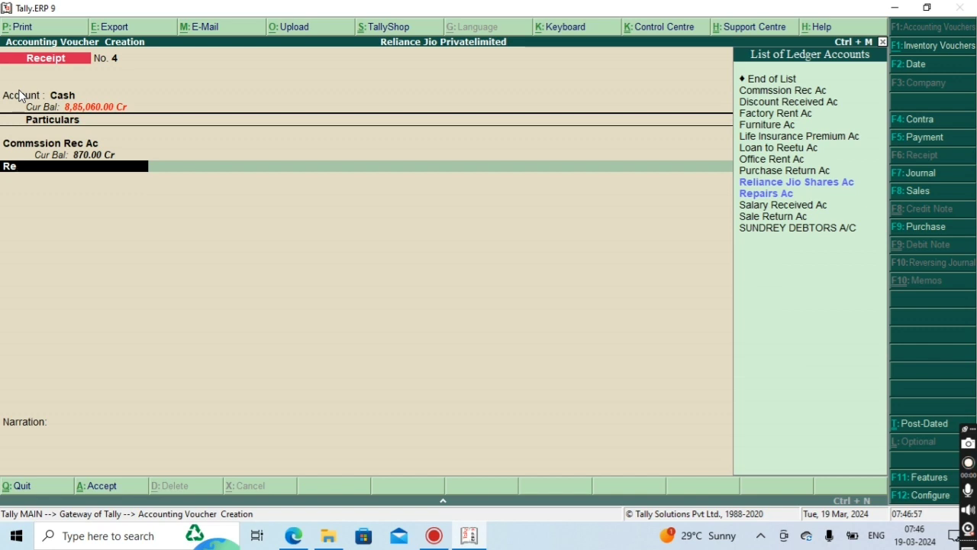
pyautogui.hotkey('alt', 'c')
pyautogui.write('b')
pyautogui.press('BackSpace')
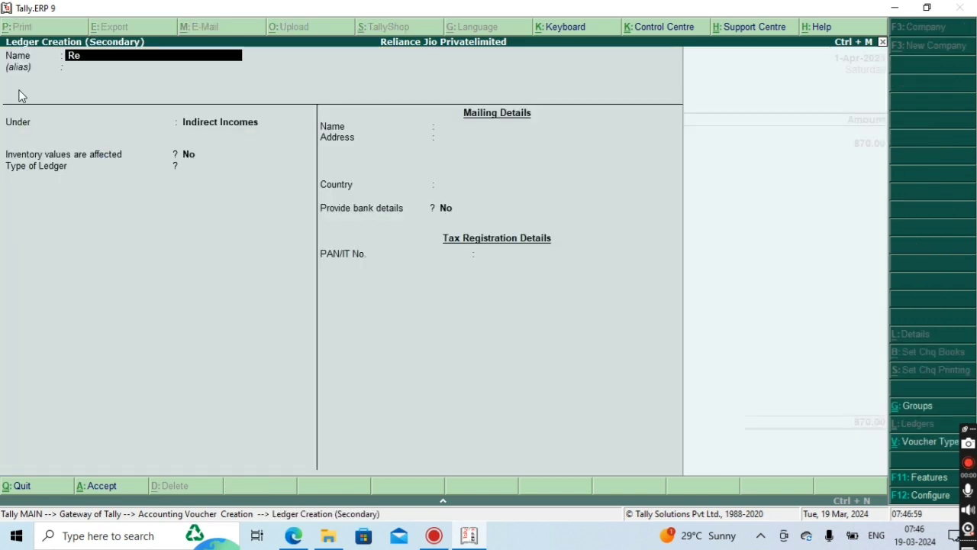
pyautogui.write('nt Ac')
pyautogui.press('Return')
pyautogui.press('Return')
pyautogui.press('Return')
pyautogui.press('Return')
pyautogui.press('Return')
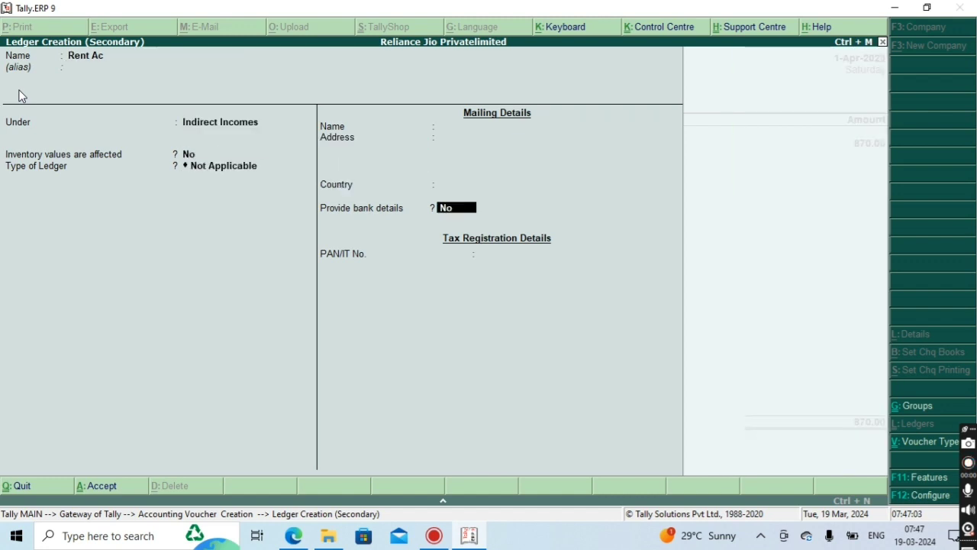
pyautogui.press('Return')
pyautogui.press('Return')
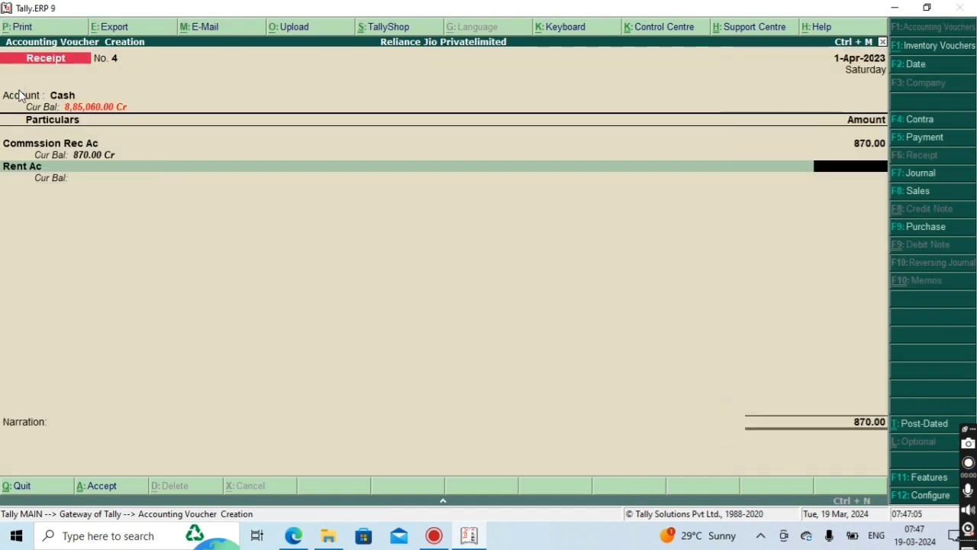
pyautogui.write('5600')
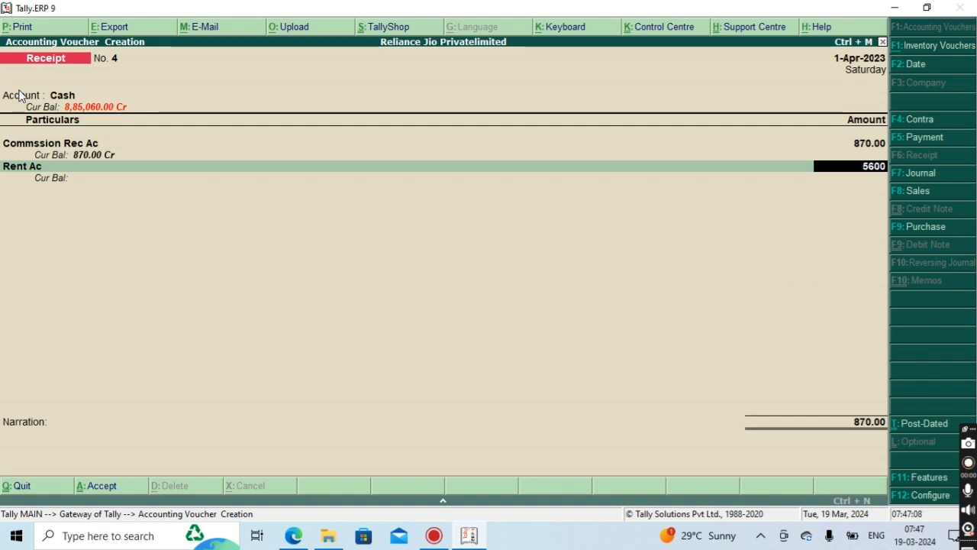
pyautogui.press('Return')
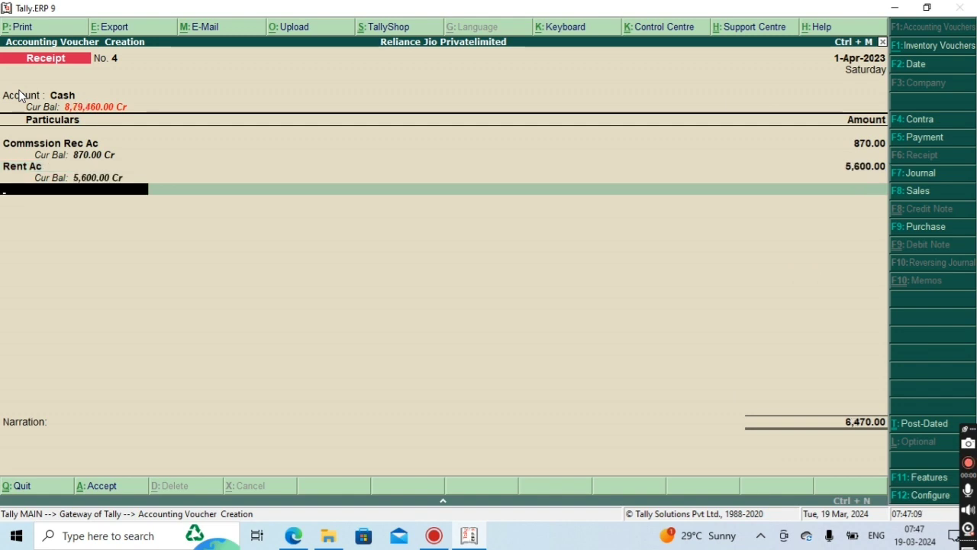
pyautogui.hotkey('alt', 'c')
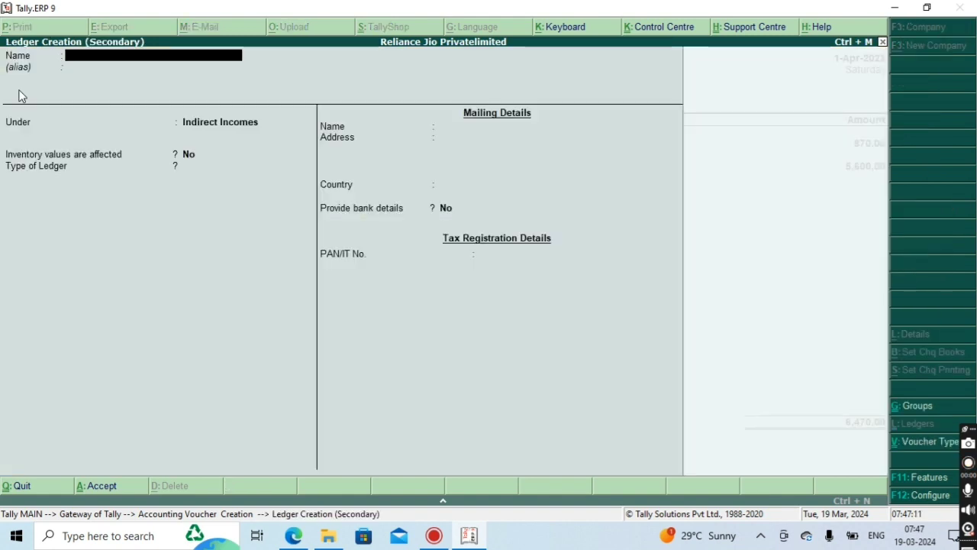
pyautogui.write('Build')
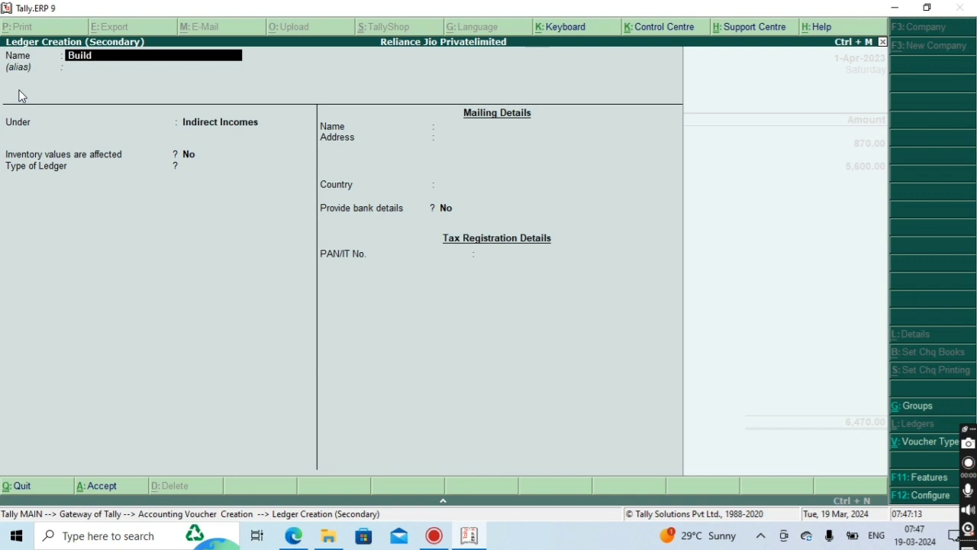
pyautogui.write('ing Ac')
pyautogui.press('Return')
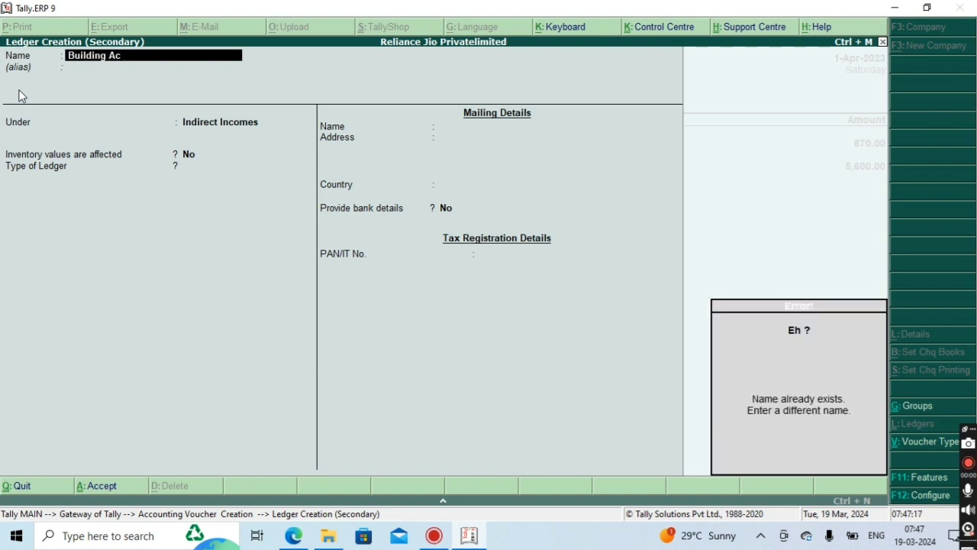
pyautogui.press('Escape')
pyautogui.press('Escape')
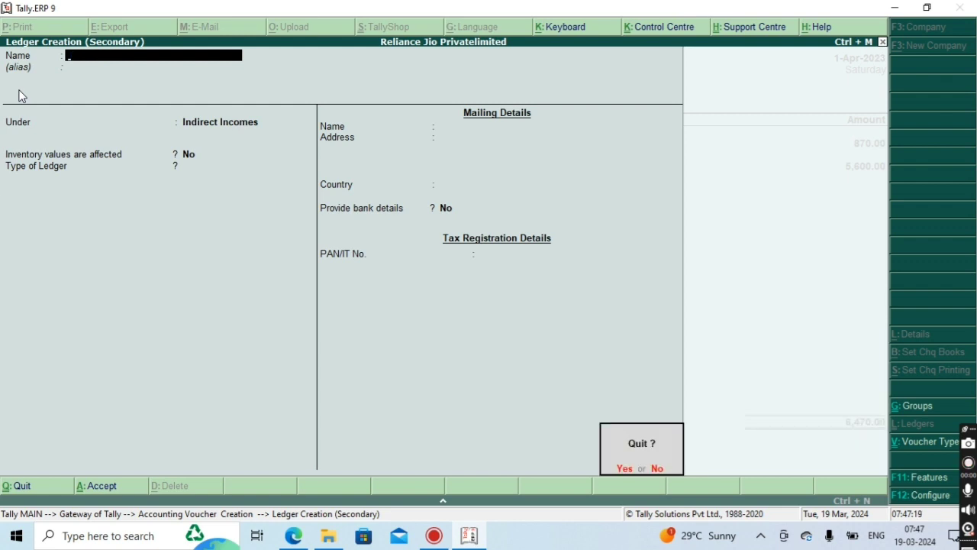
# - Add the existing Building Ac with an amount of 500000 and save receipt voucher 4 without a narration
pyautogui.write('yBuil')
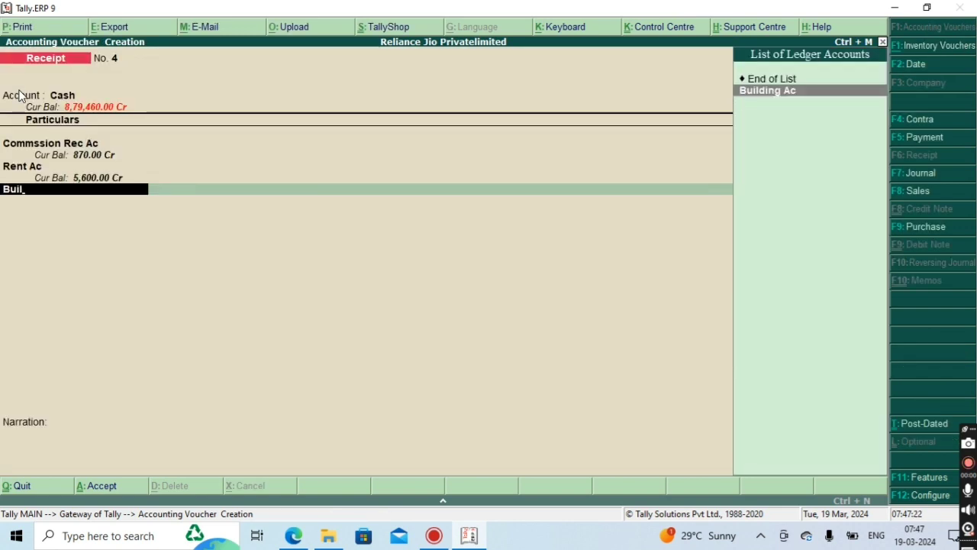
pyautogui.press('Return')
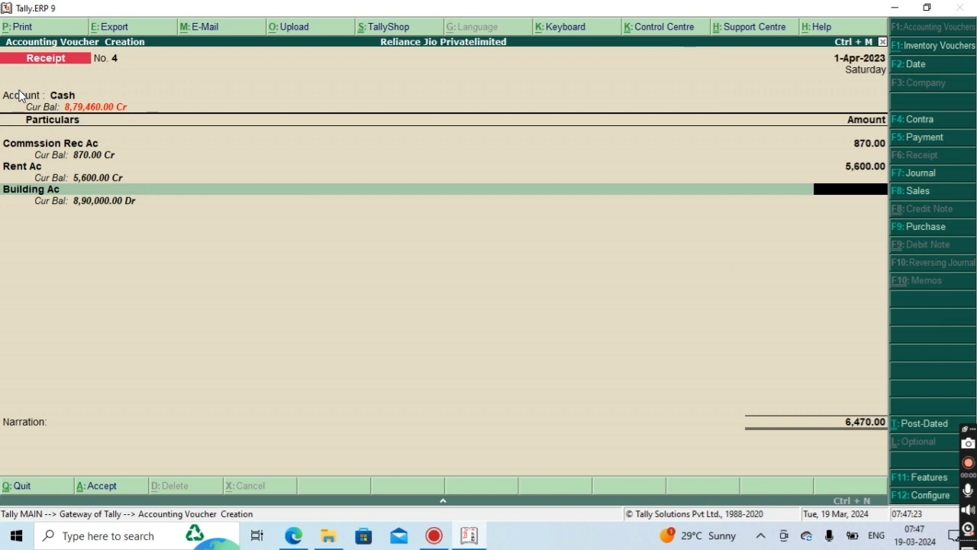
pyautogui.write('5,')
pyautogui.write('00,000')
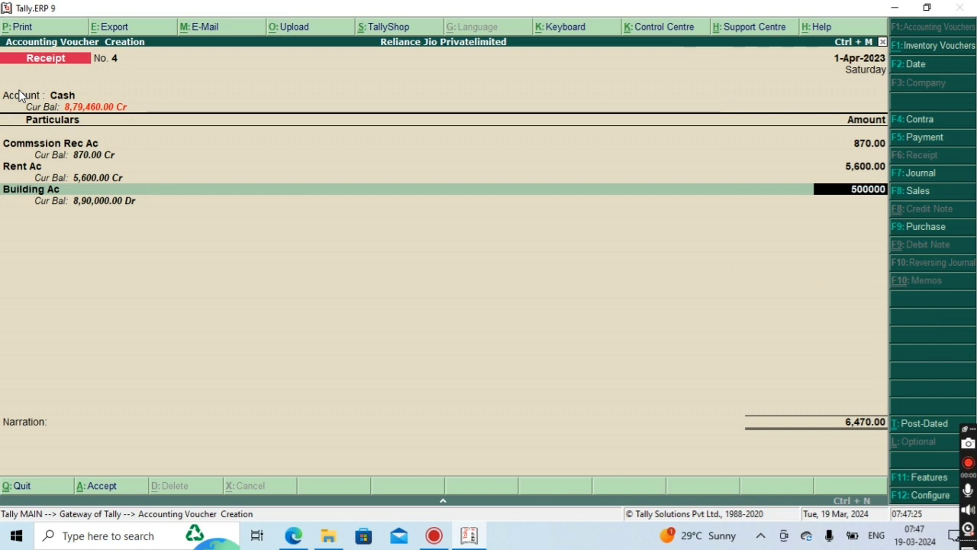
pyautogui.press('Return')
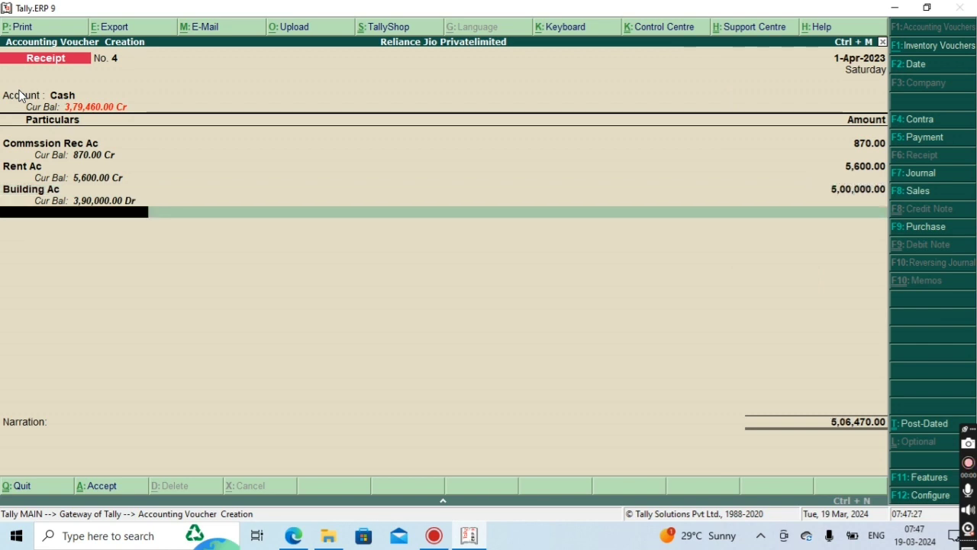
pyautogui.press('Return')
pyautogui.press('Return')
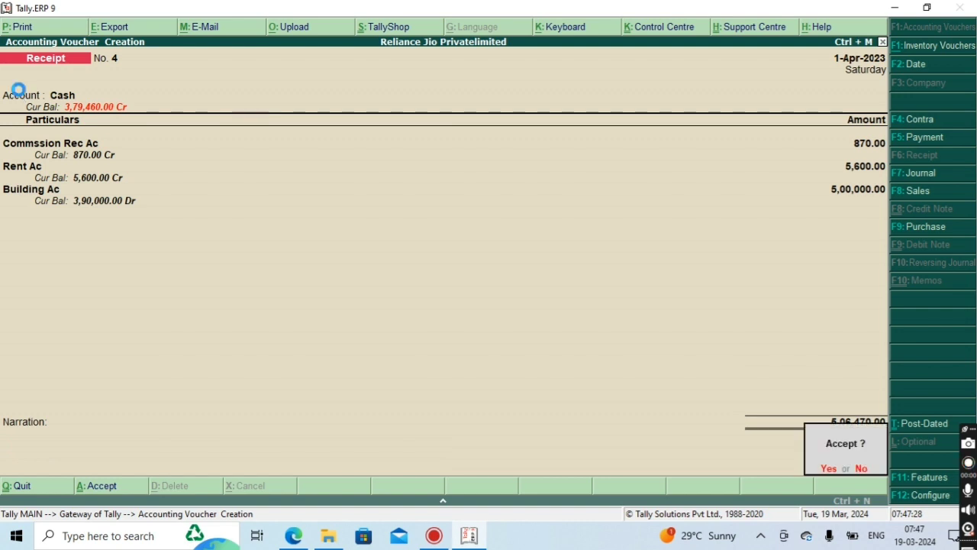
pyautogui.press('Return')
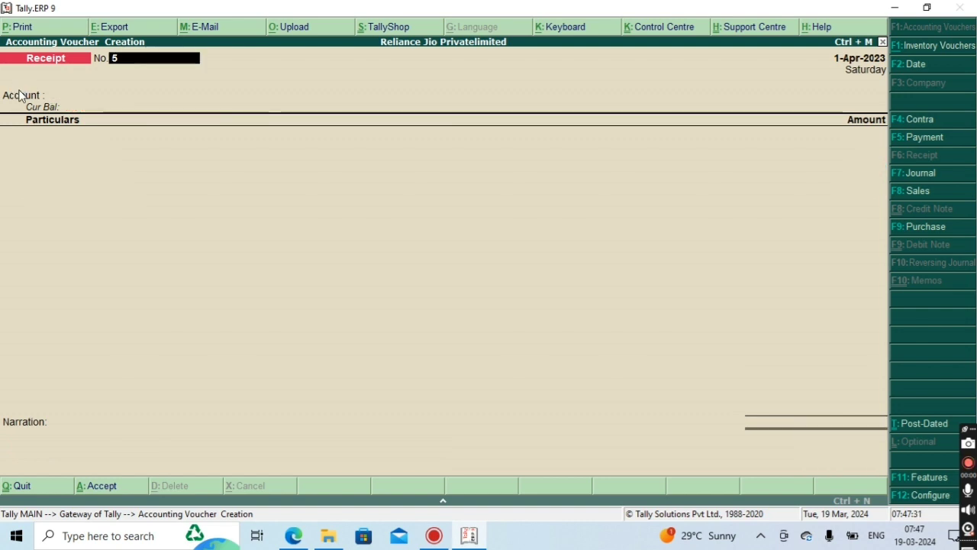
# - Begin a new ledger for the receiving account of voucher 5, naming it Central Bank Ac, under the Bank Accounts group
pyautogui.press('Return')
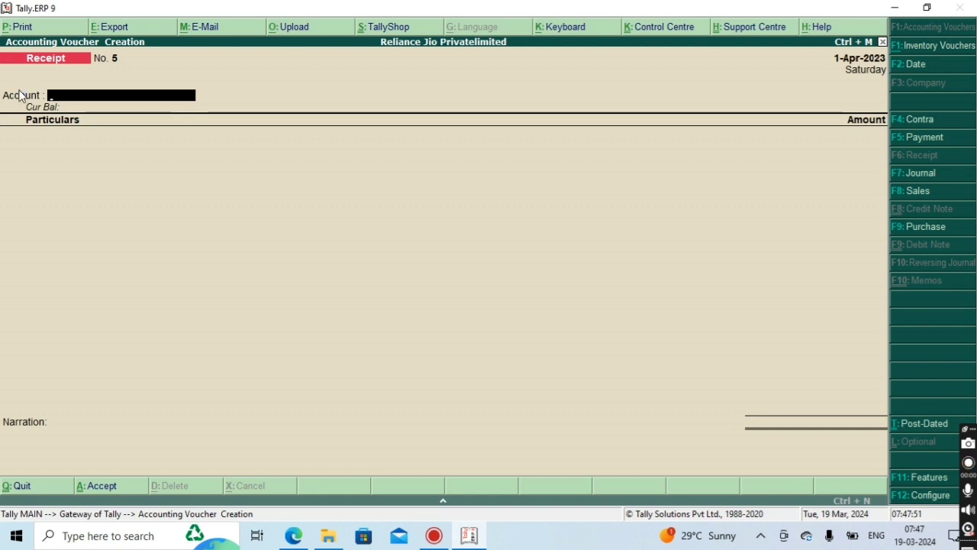
pyautogui.hotkey('alt', 'c')
pyautogui.write('Central')
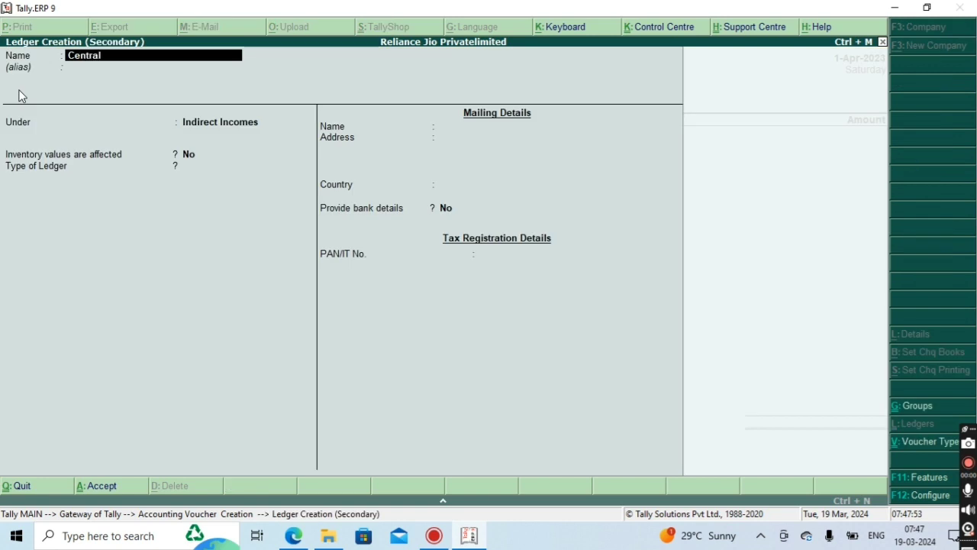
pyautogui.write(' Bank Ac')
pyautogui.press('Return')
pyautogui.press('Return')
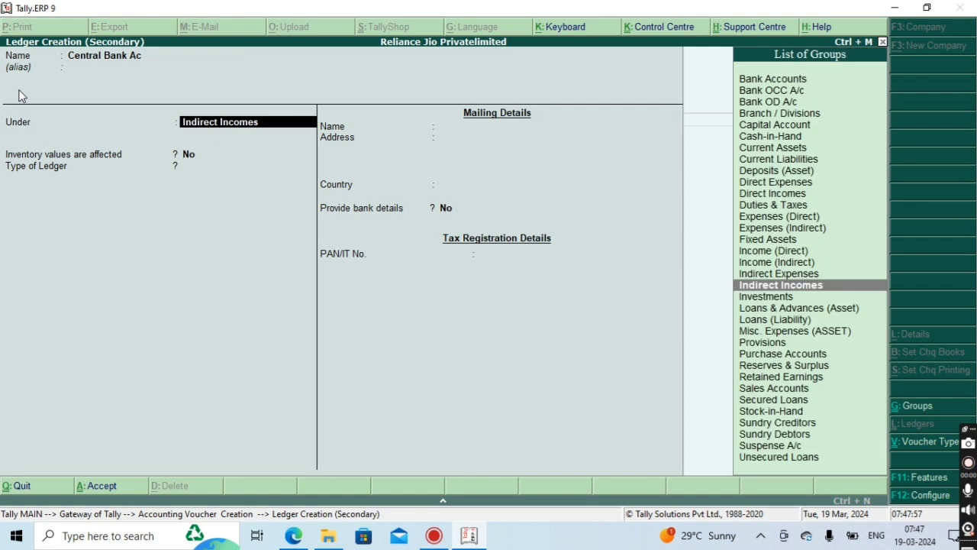
pyautogui.write('Bank')
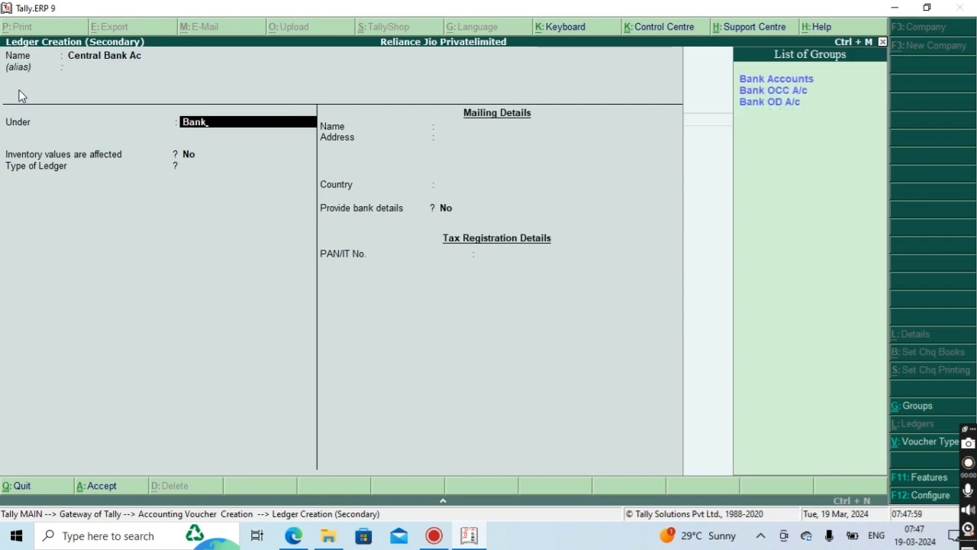
pyautogui.press('Return')
# - Save the Central Bank Ac ledger with its default bank details and set it as the voucher's receiving account
pyautogui.press('Return')
pyautogui.press('Return')
pyautogui.press('Return')
pyautogui.press('Return')
pyautogui.press('Return')
pyautogui.press('Return')
pyautogui.press('Return')
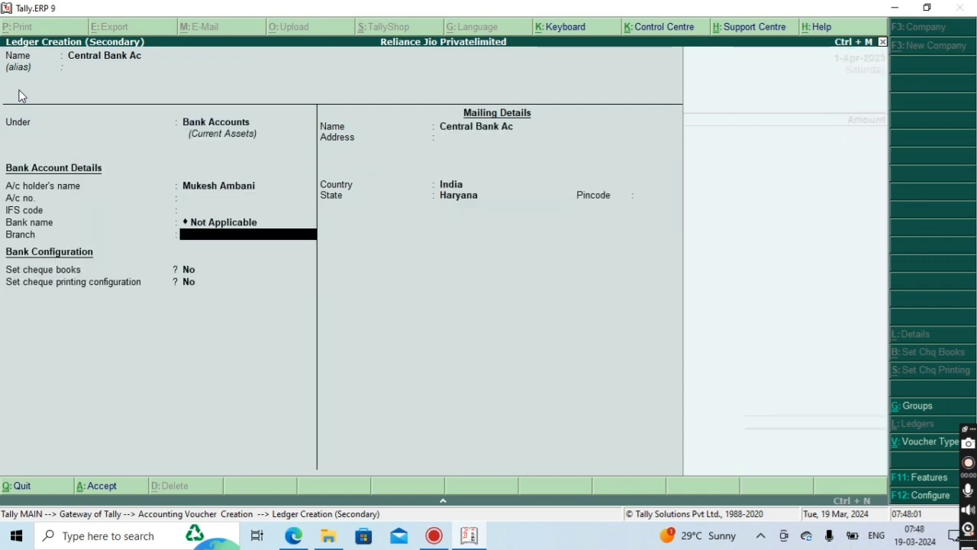
pyautogui.press('Return')
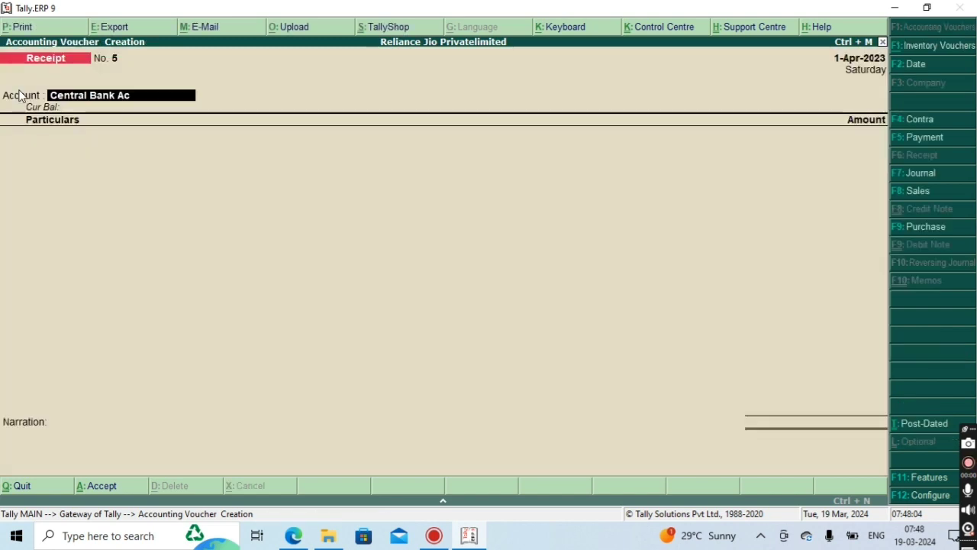
pyautogui.press('Return')
# - Create a Central Bank Loan Ac ledger under Loans (Liability) from the voucher, leaving the PAN/IT number blank
pyautogui.hotkey('alt', 'c')
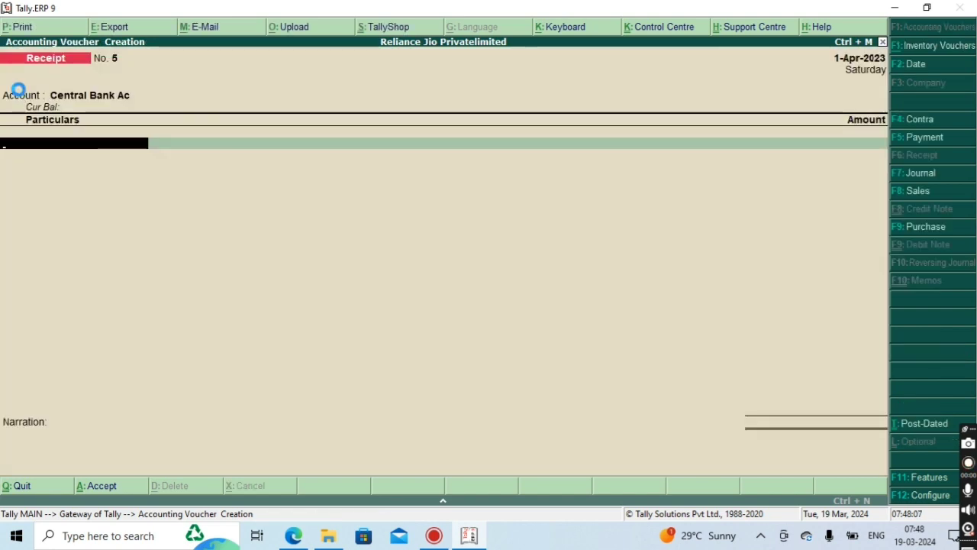
pyautogui.write('Central')
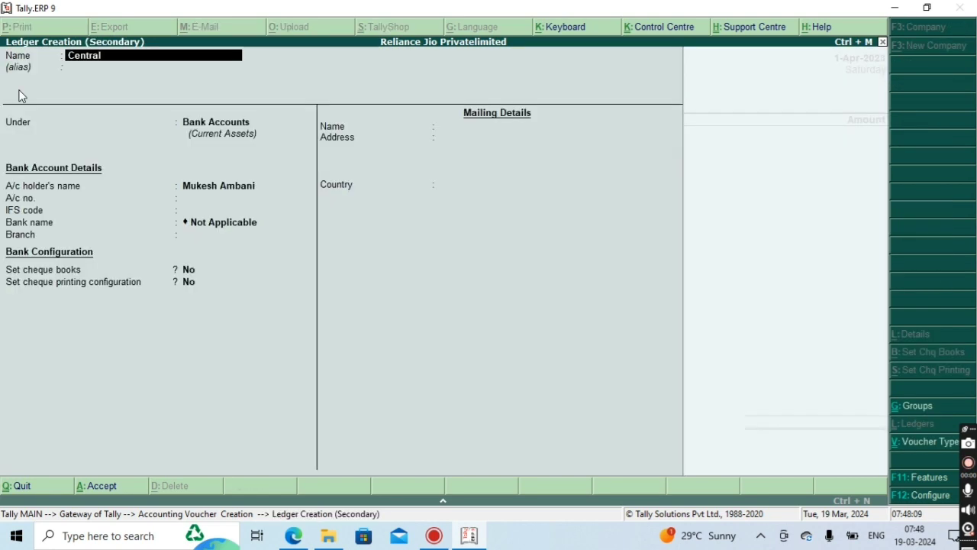
pyautogui.write(' Bank Loan a')
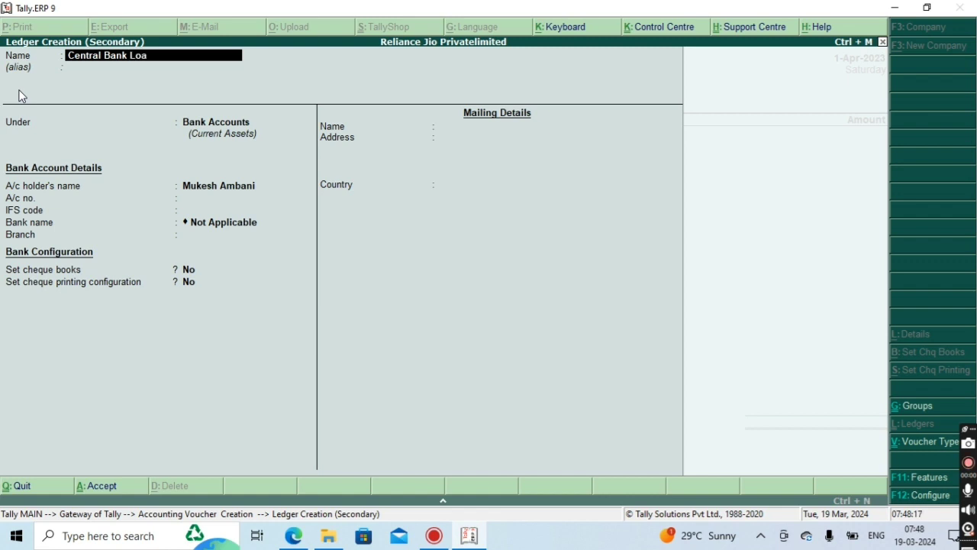
pyautogui.write('c')
pyautogui.press('Return')
pyautogui.press('Return')
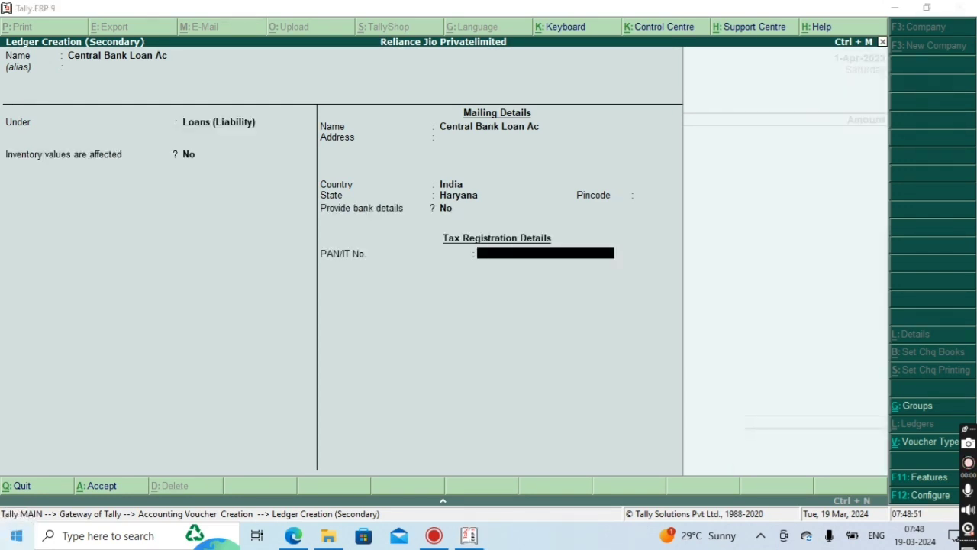
pyautogui.click(749, 163)
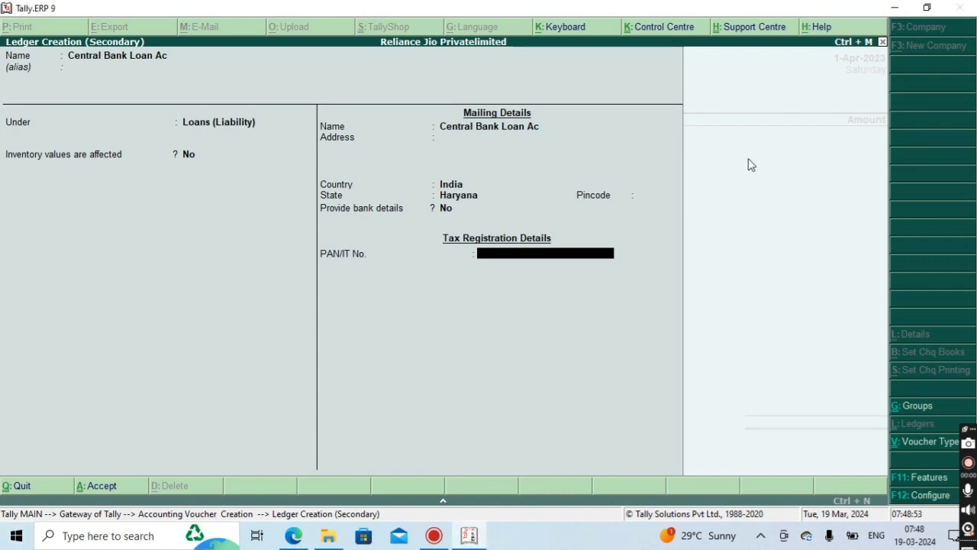
pyautogui.press('Return')
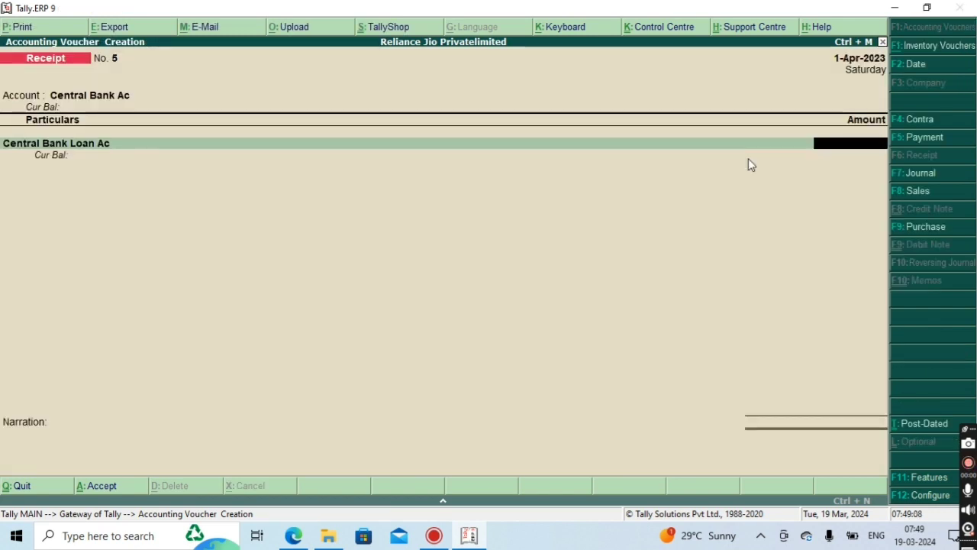
# - Enter 650000 as the amount for Central Bank Loan Ac and complete the entry lines up to the narration
pyautogui.write('650000')
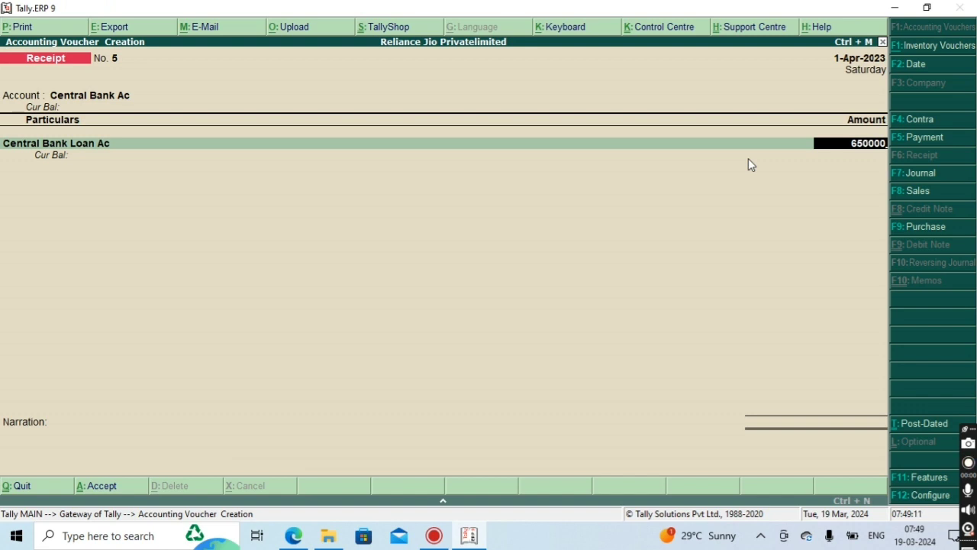
pyautogui.press('Return')
pyautogui.press('Return')
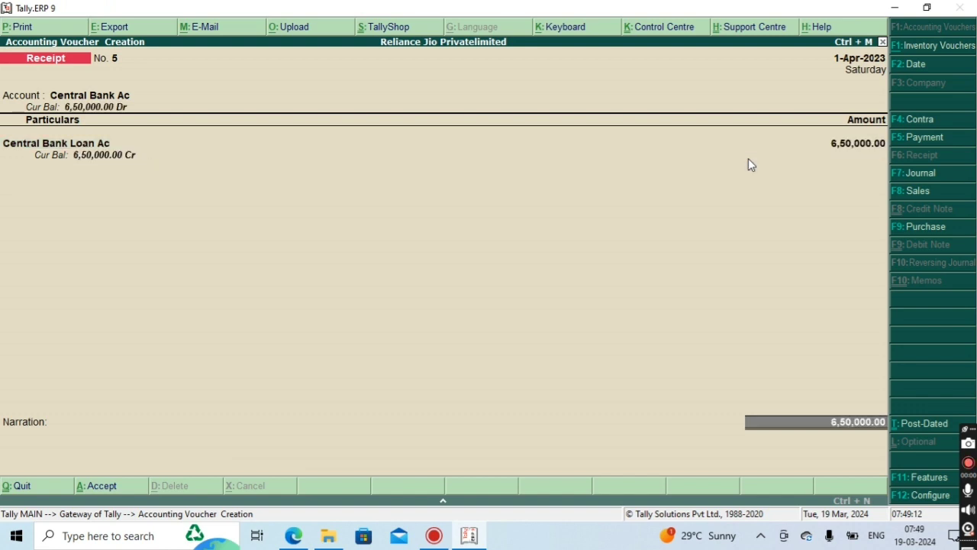
pyautogui.press('Return')
pyautogui.press('Return')
pyautogui.press('Return')
pyautogui.press('Return')
pyautogui.press('Return')
pyautogui.press('Return')
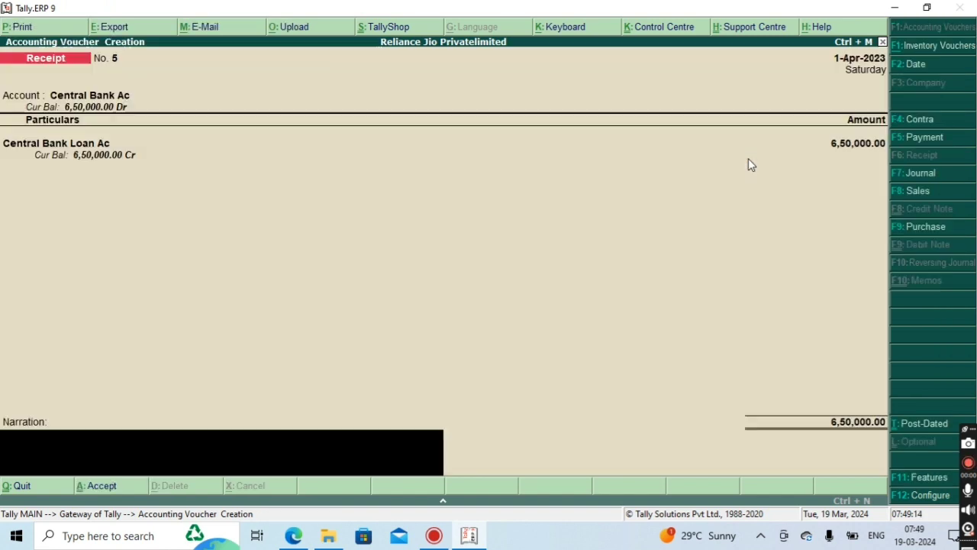
# - Set the narration to "loan taken from cbi" and save receipt voucher 5
pyautogui.press('BackSpace')
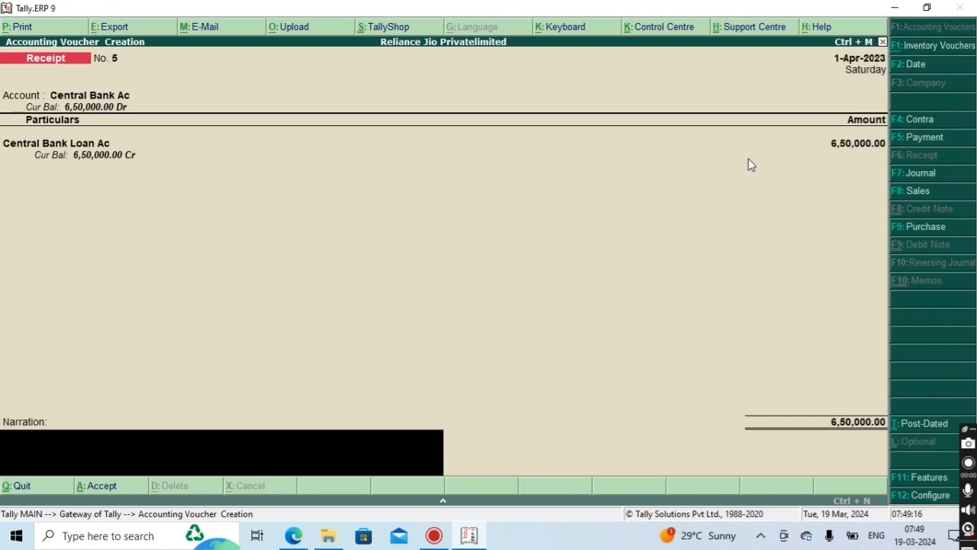
pyautogui.write('loan taken f')
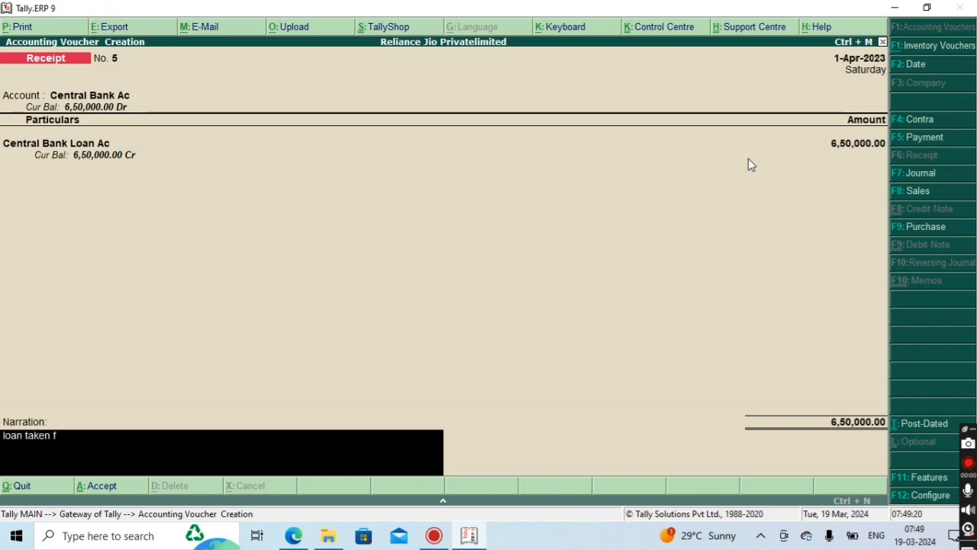
pyautogui.write('rom cbi')
pyautogui.press('Return')
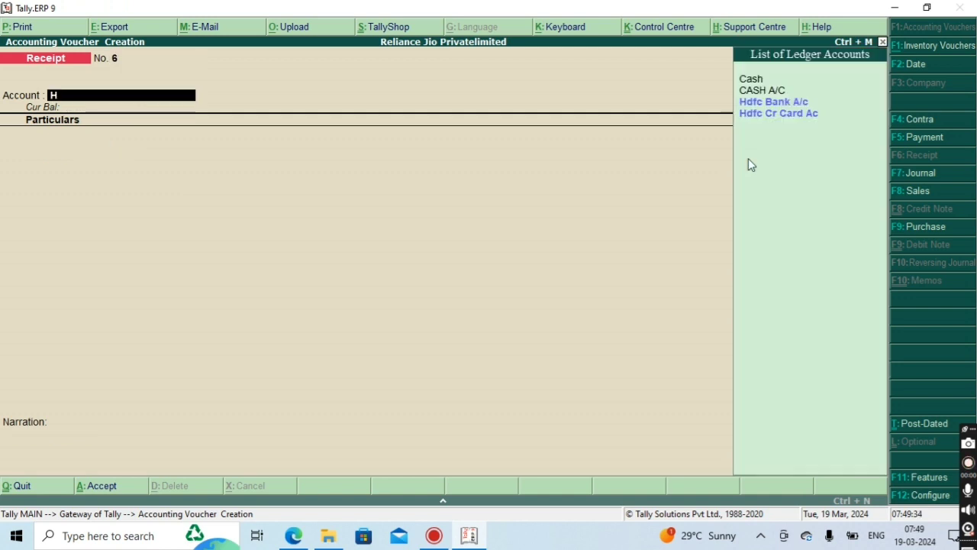
# - Set Hdfc Bank A/c as the receiving account in receipt voucher 6
pyautogui.write('Hdfc')
pyautogui.press('Return')
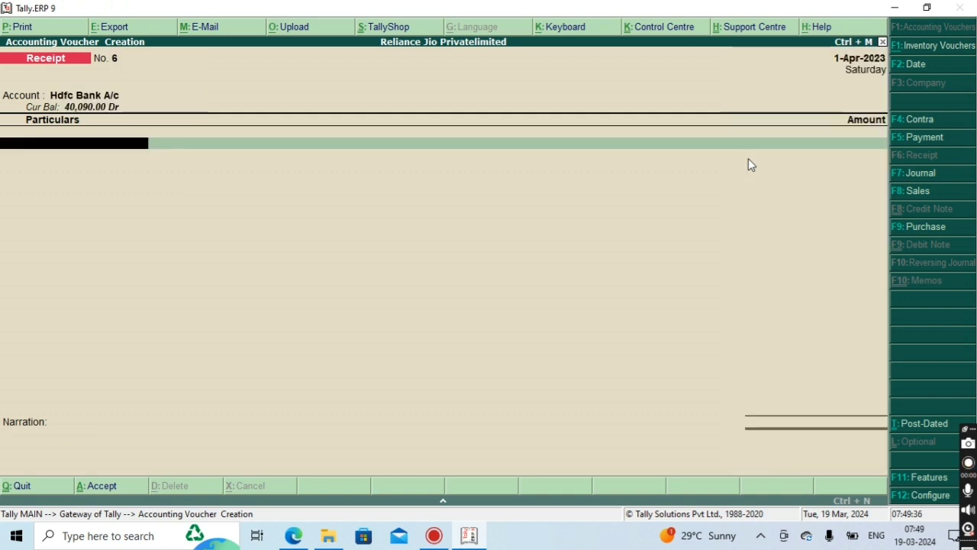
# - Start a new ledger from within receipt voucher 6 and name it with the lender's first name followed by "Loan Ac"
pyautogui.hotkey('alt', 'c')
pyautogui.write('Arjun')
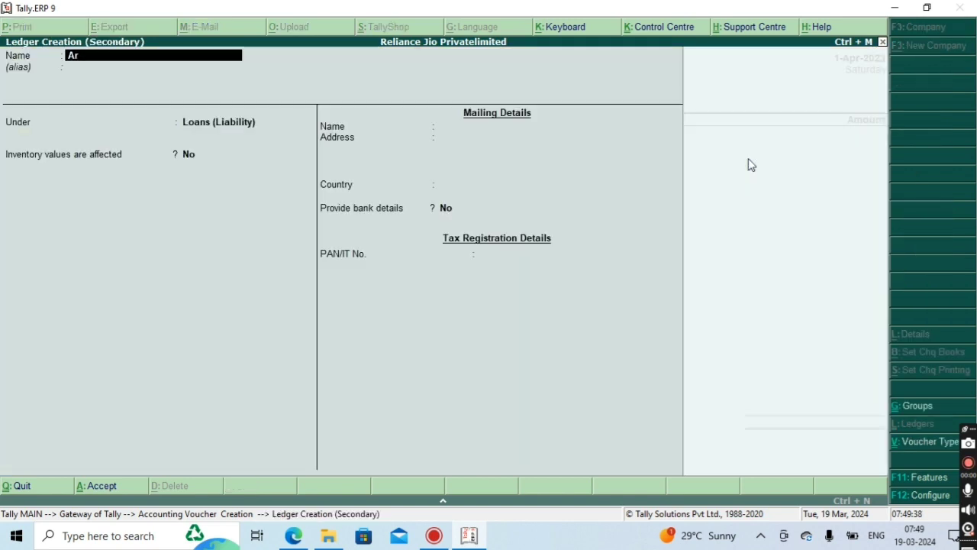
pyautogui.write('an Ac')
pyautogui.press('Return')
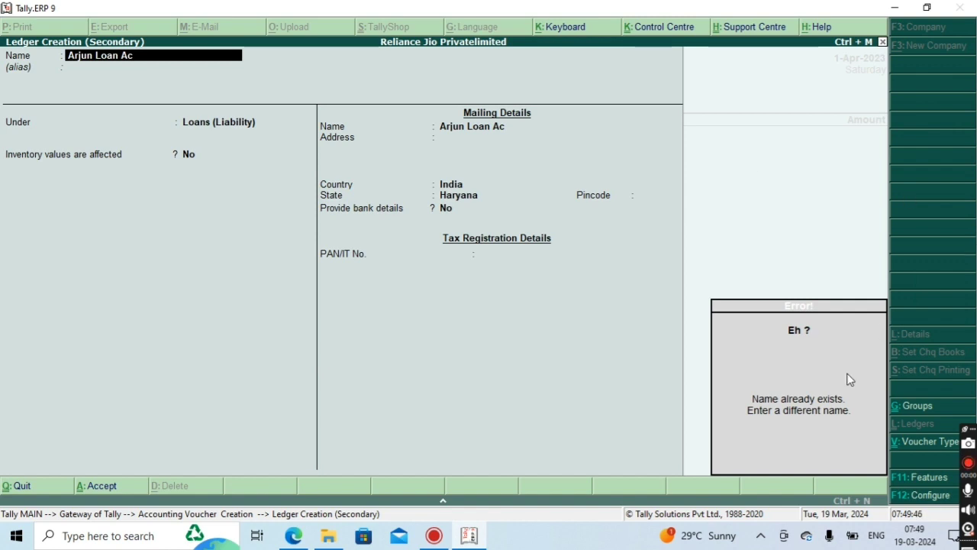
pyautogui.write('Monil')
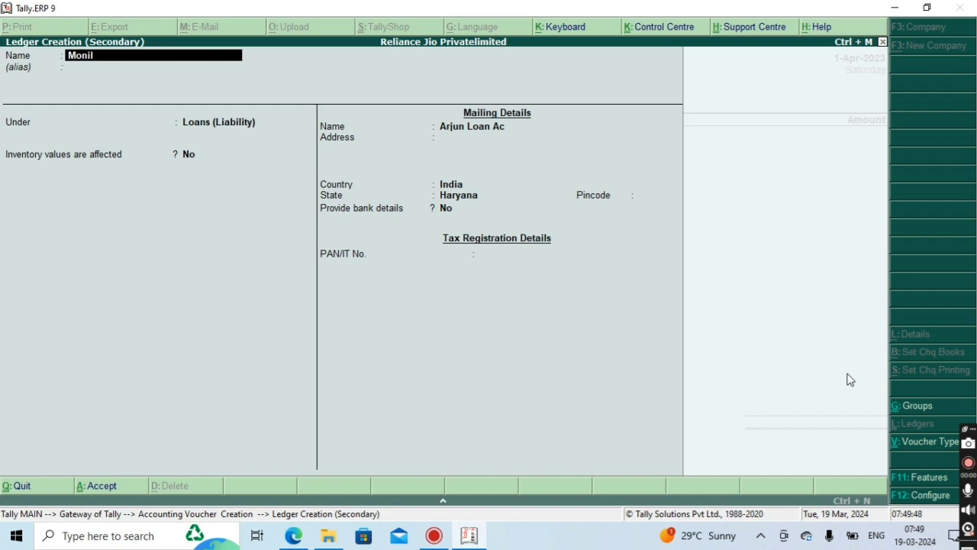
pyautogui.press('BackSpace')
pyautogui.write('ka Loan')
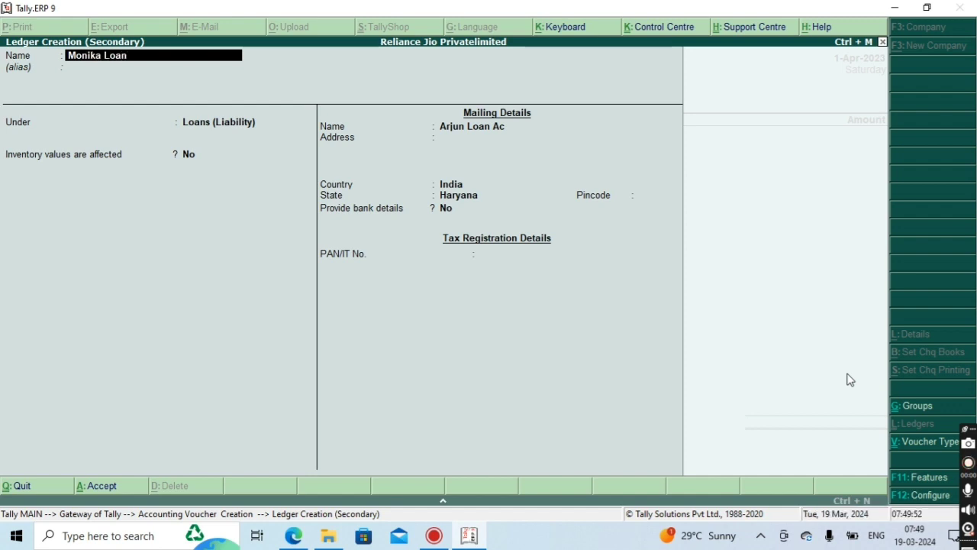
pyautogui.write(' Ac')
pyautogui.press('Return')
pyautogui.press('Return')
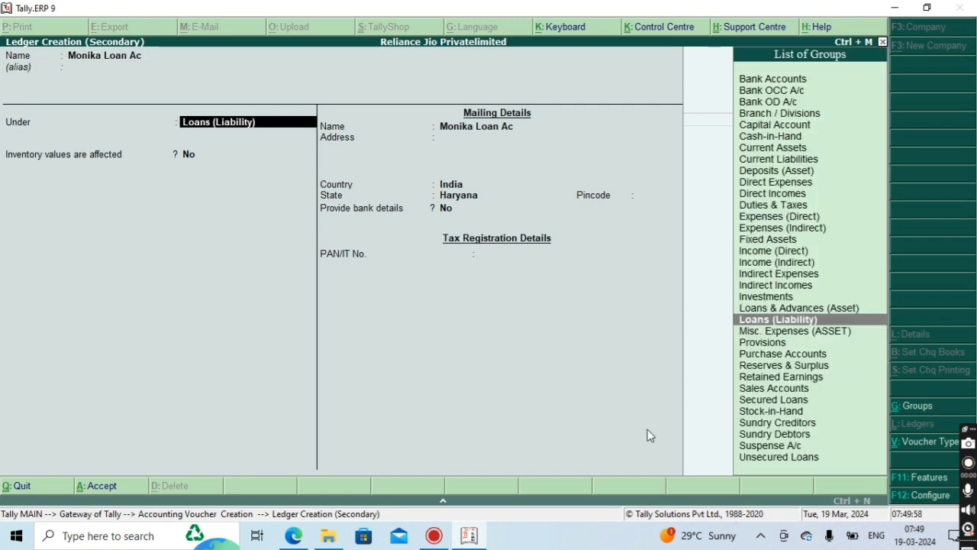
# - Place the new loan ledger under Unsecured Loans, keep the default mailing details with a blank PAN/IT number, and save it
pyautogui.write('unse')
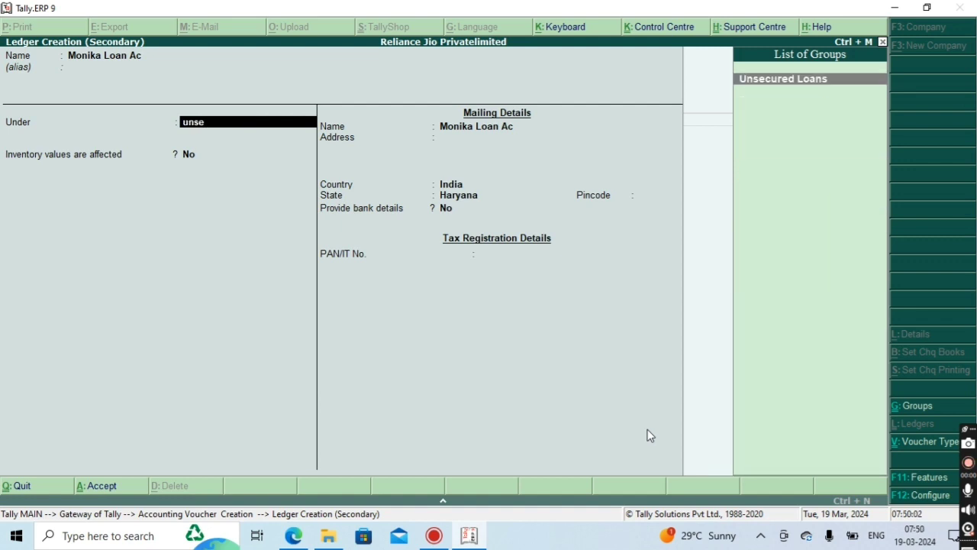
pyautogui.press('Return')
pyautogui.press('Return')
pyautogui.press('Return')
pyautogui.press('Return')
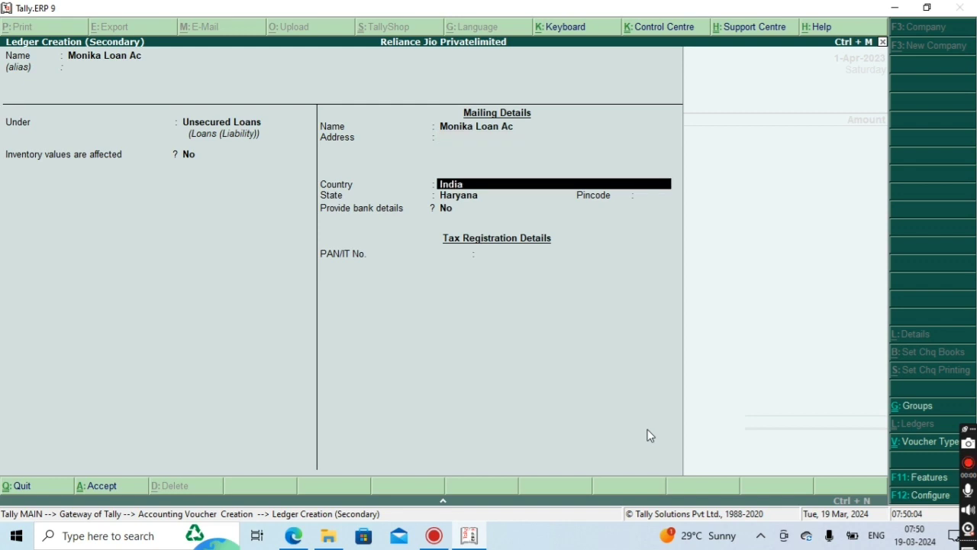
pyautogui.press('Return')
pyautogui.press('Return')
pyautogui.press('Return')
pyautogui.press('Return')
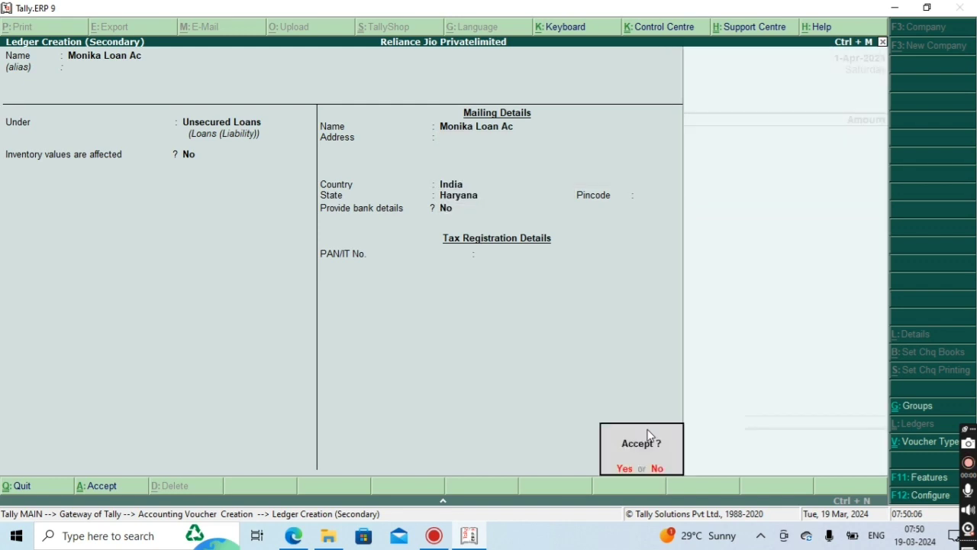
pyautogui.press('Return')
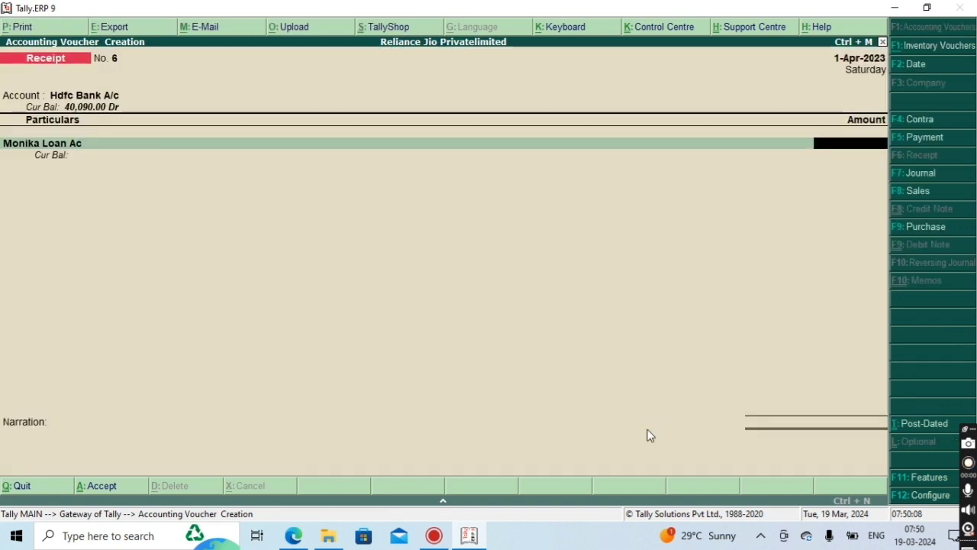
# - Enter 87000 as the loan ledger's amount and accept the Hdfc Bank A/c allocation as Cheque/DD without instrument details
pyautogui.write('87000')
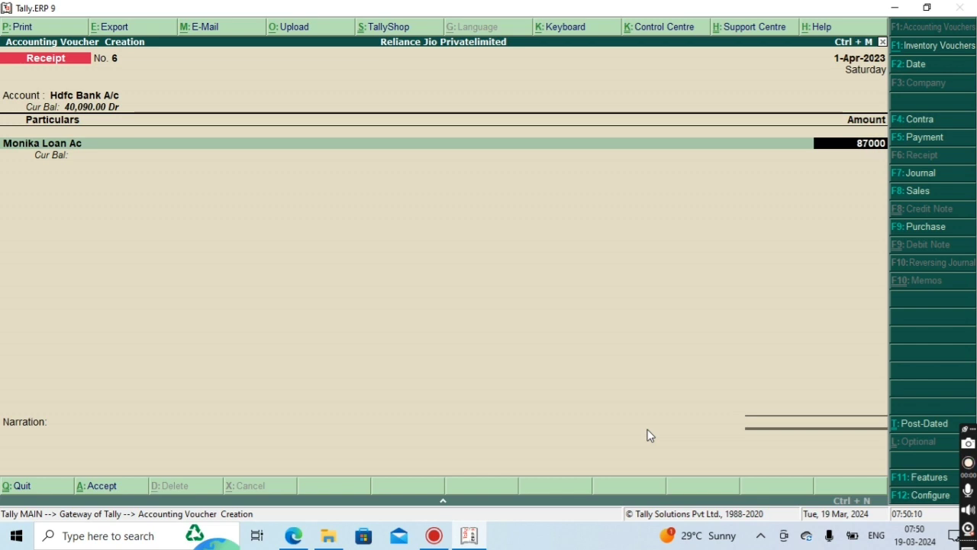
pyautogui.press('Return')
pyautogui.press('Return')
pyautogui.press('Return')
pyautogui.press('Return')
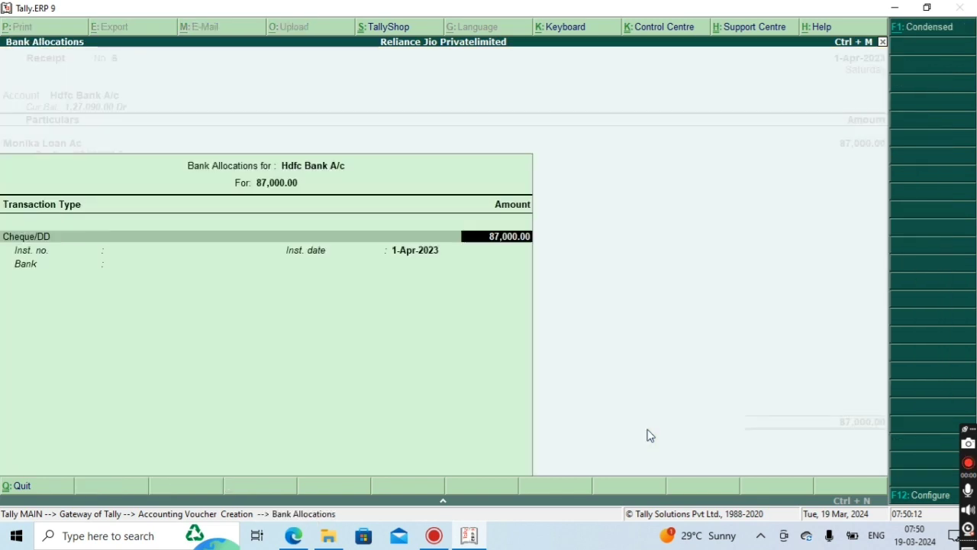
pyautogui.press('Return')
pyautogui.press('Return')
pyautogui.press('Return')
pyautogui.press('Return')
pyautogui.press('Return')
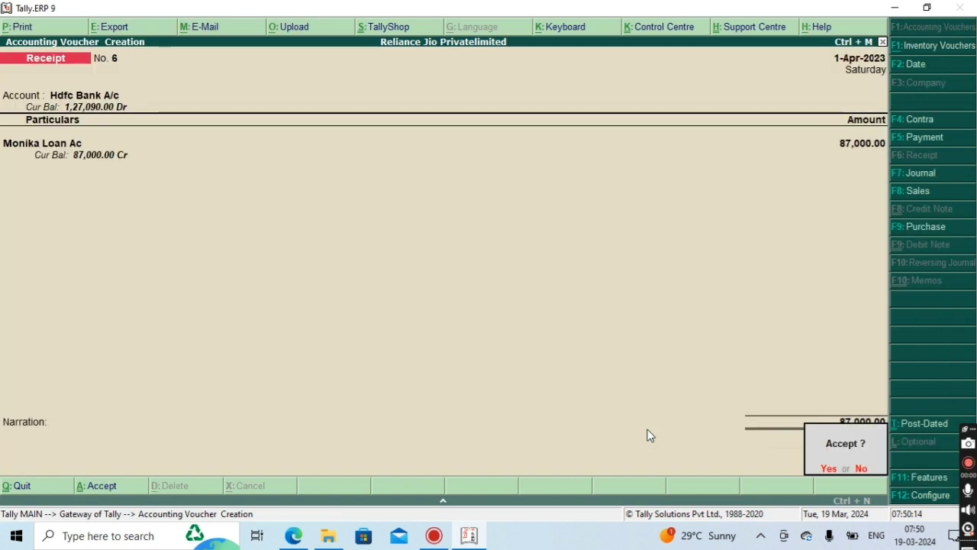
# - Save receipt voucher 6 with a blank narration and quit voucher creation
pyautogui.press('Escape')
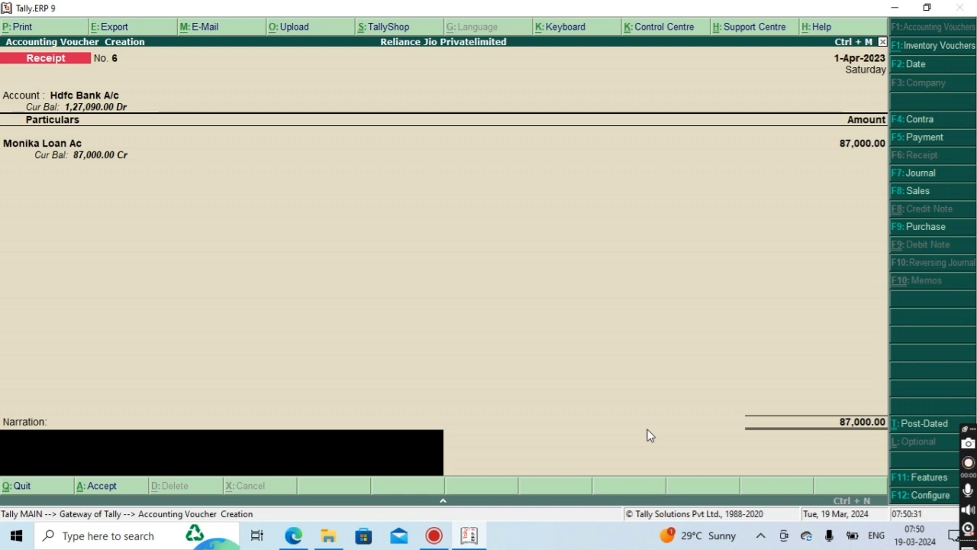
pyautogui.press('Return')
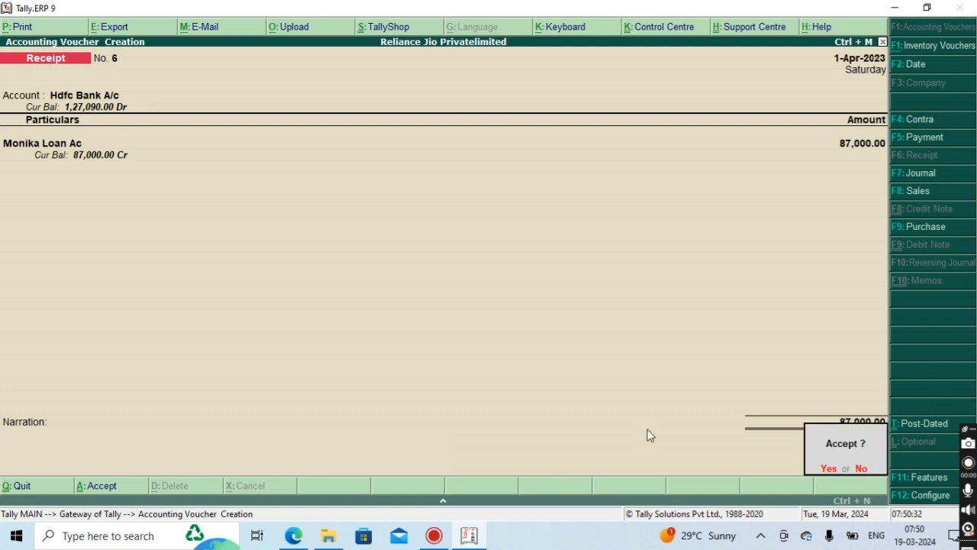
pyautogui.press('Return')
pyautogui.press('Escape')
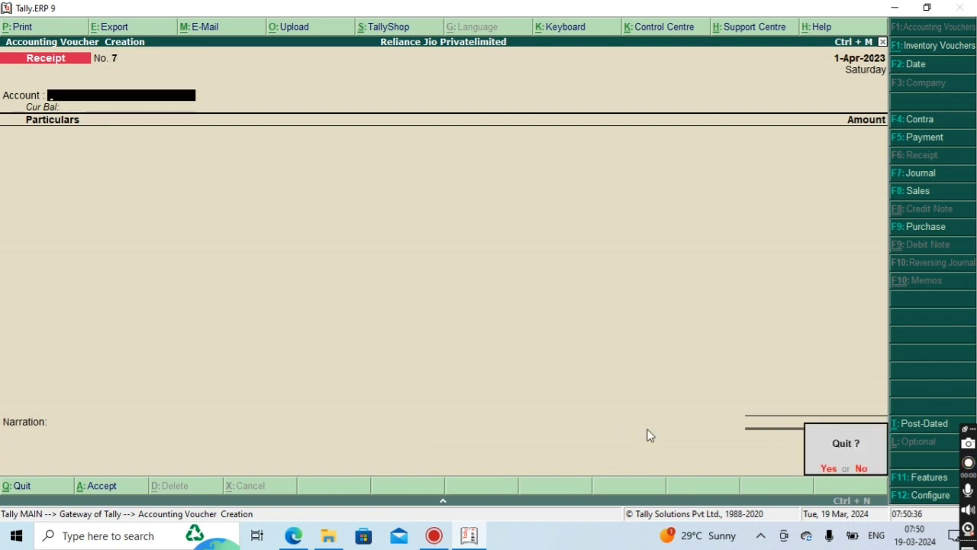
pyautogui.press('Return')
# - Open the company's Day Book report
pyautogui.press('Down')
pyautogui.press('Down')
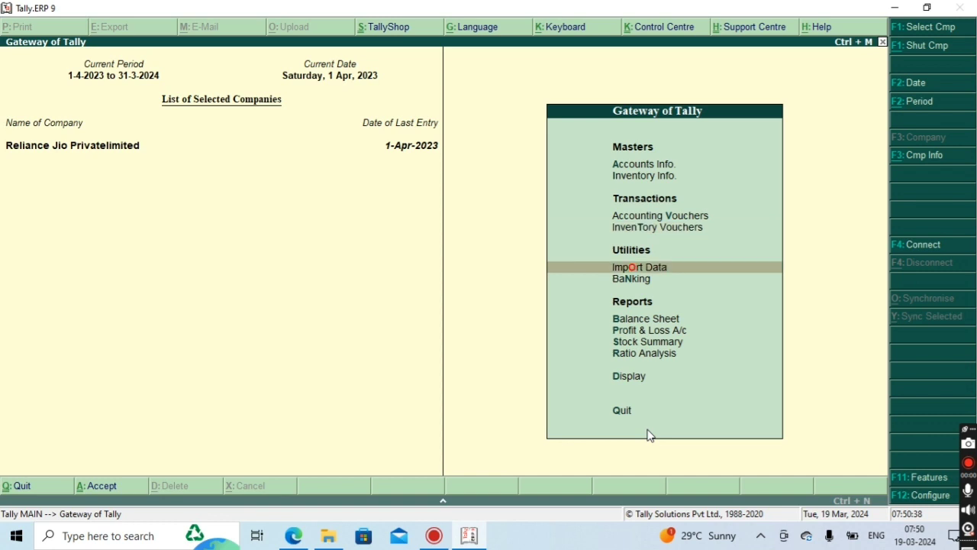
pyautogui.press('Up')
pyautogui.press('Down')
pyautogui.press('Down')
pyautogui.press('Down')
pyautogui.press('Down')
pyautogui.press('Down')
pyautogui.press('Down')
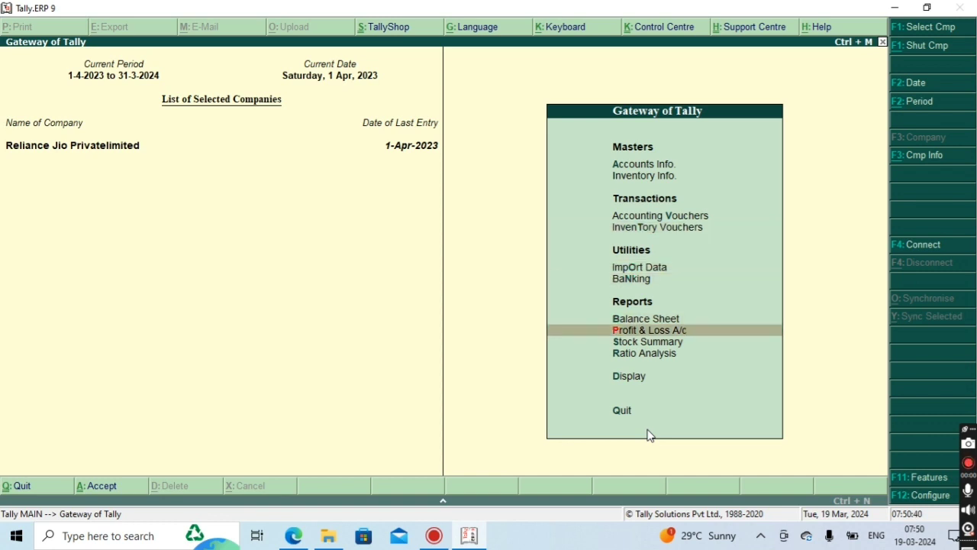
pyautogui.press('Down')
pyautogui.press('Down')
pyautogui.press('Up')
pyautogui.press('Return')
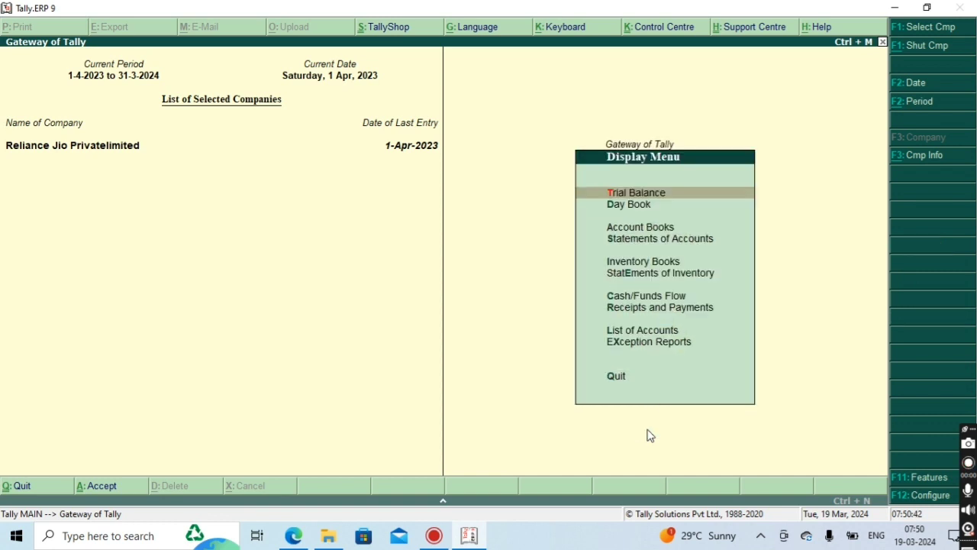
pyautogui.press('Down')
pyautogui.press('Return')
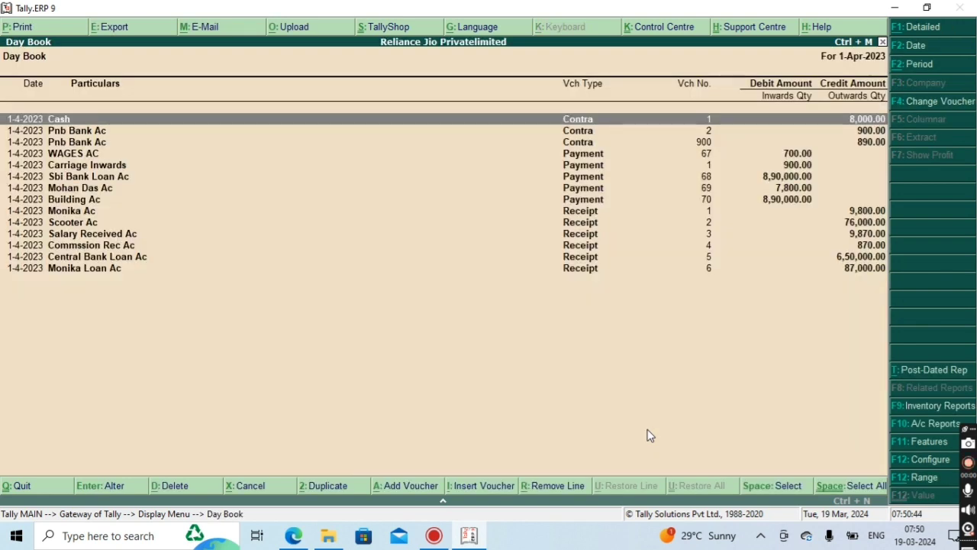
# - Examine the contra, payment and receipt entries in the Day Book, and return to the Gateway of Tally
pyautogui.press('Down')
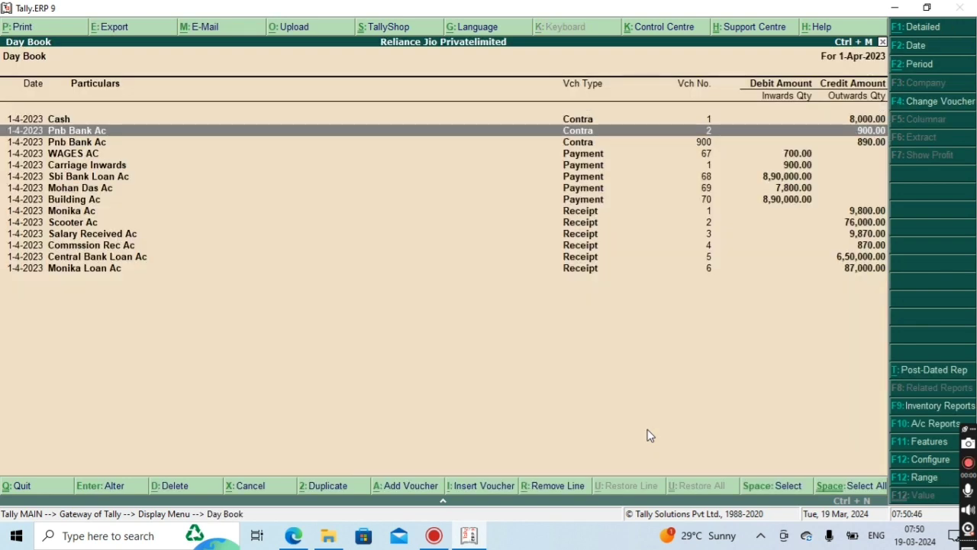
pyautogui.press('Down')
pyautogui.press('Up')
pyautogui.press('Up')
pyautogui.press('Down')
pyautogui.press('Down')
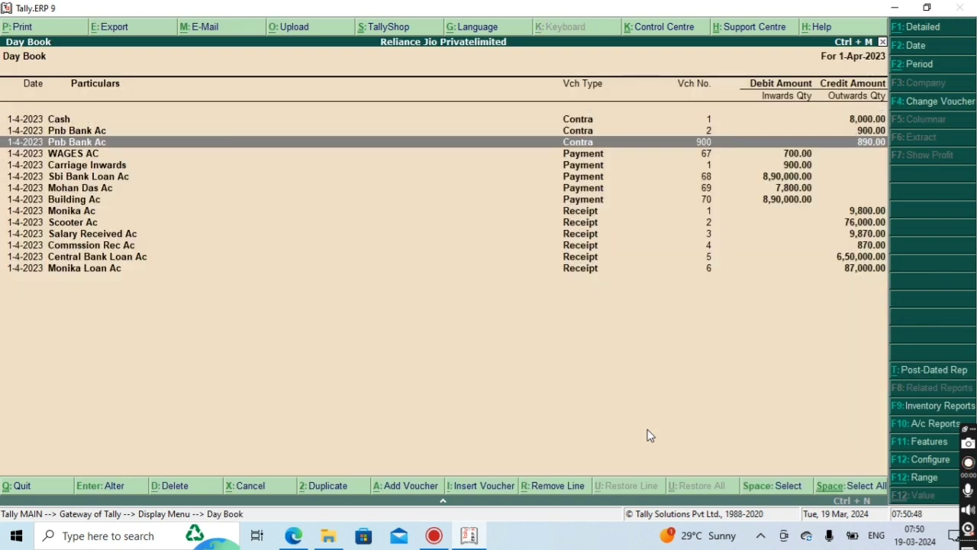
pyautogui.press('Down')
pyautogui.press('Down')
pyautogui.press('Down')
pyautogui.press('Down')
pyautogui.press('Down')
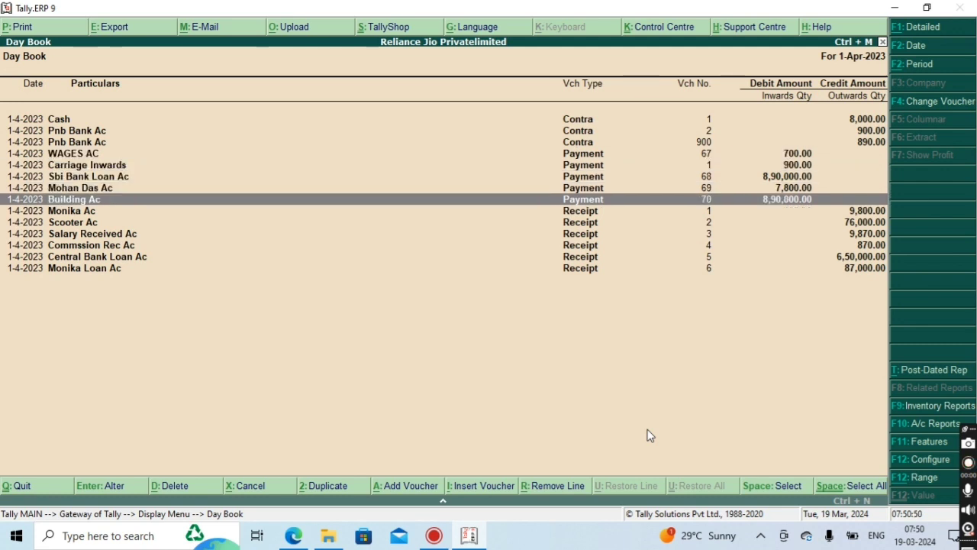
pyautogui.press('Down')
pyautogui.press('Down')
pyautogui.press('Down')
pyautogui.press('Down')
pyautogui.press('Down')
pyautogui.press('Down')
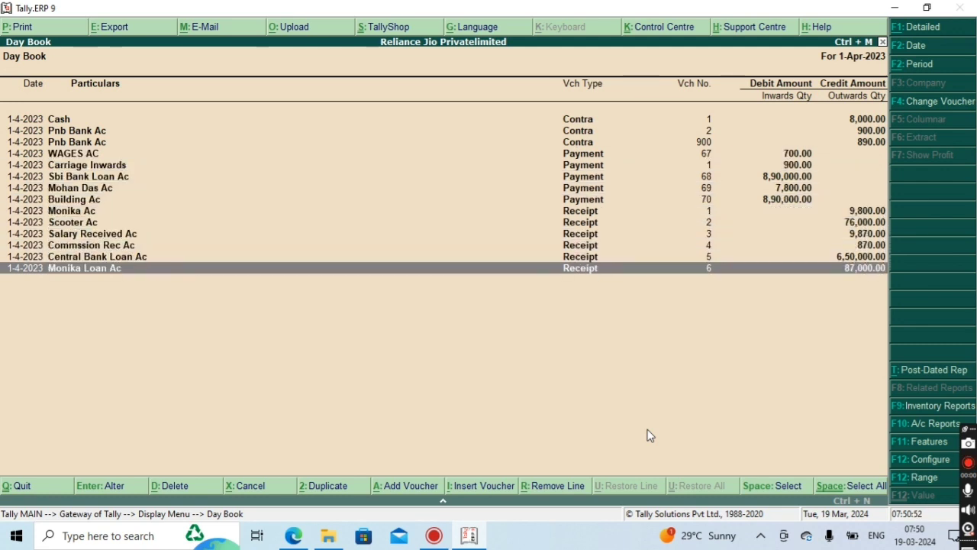
pyautogui.press('Up')
pyautogui.press('Up')
pyautogui.press('Up')
pyautogui.press('Up')
pyautogui.press('Up')
pyautogui.press('Down')
pyautogui.press('Down')
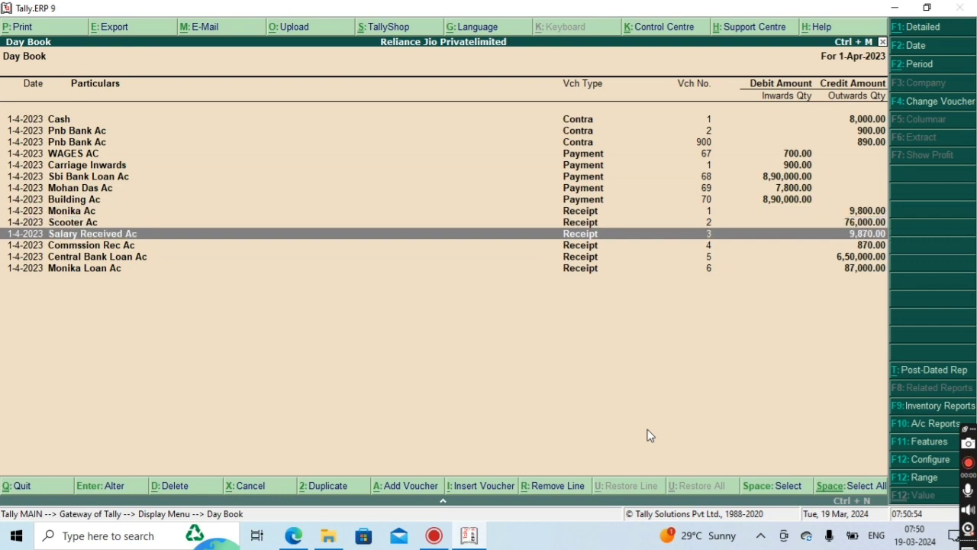
pyautogui.press('Down')
pyautogui.press('Down')
pyautogui.press('Down')
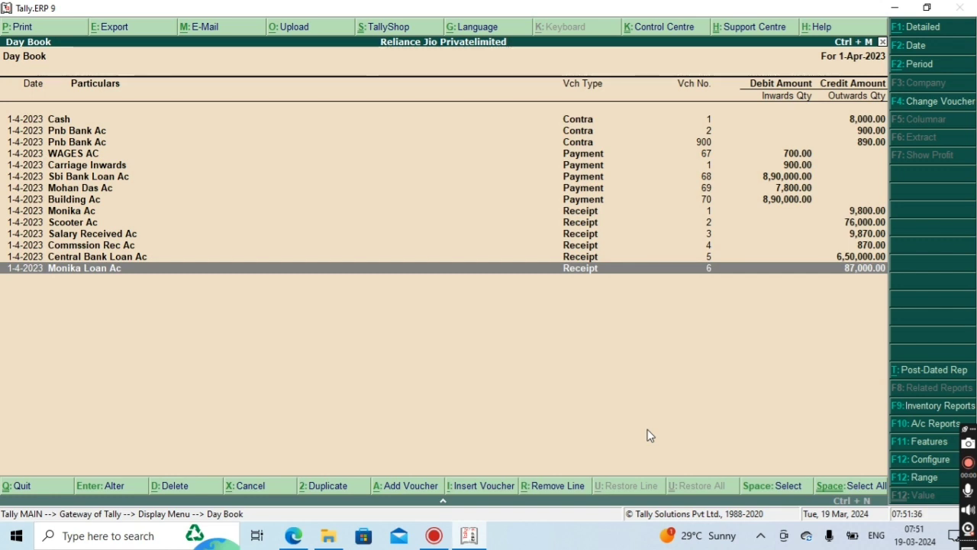
pyautogui.press('Escape')
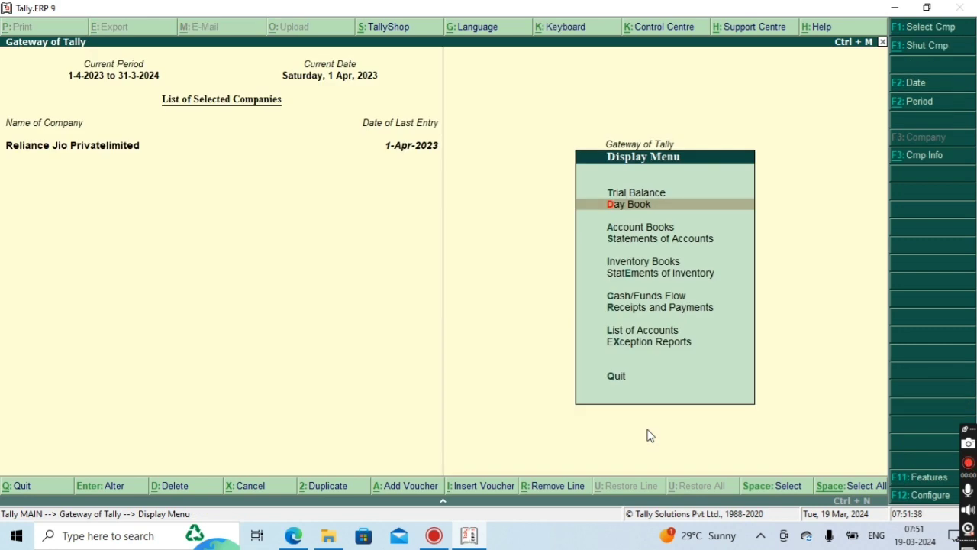
pyautogui.press('Escape')
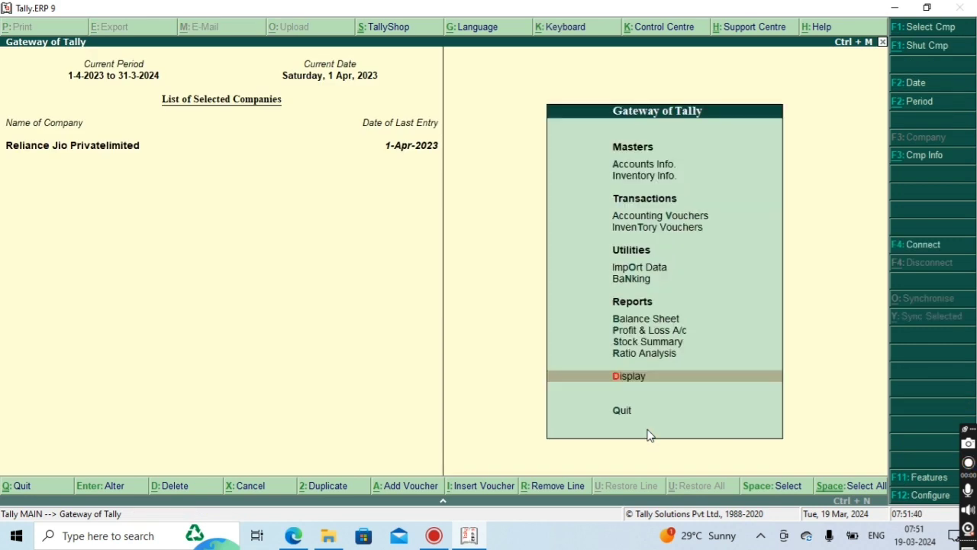